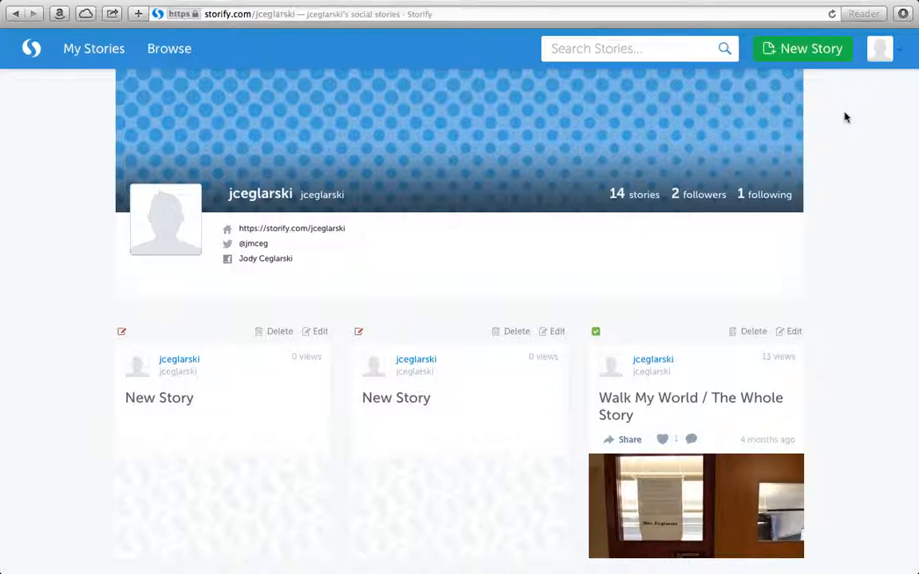
- Start a new story headlined 'Who Am I?' with description 'A mini-bio of me' and add a text block
left_click(811, 50)
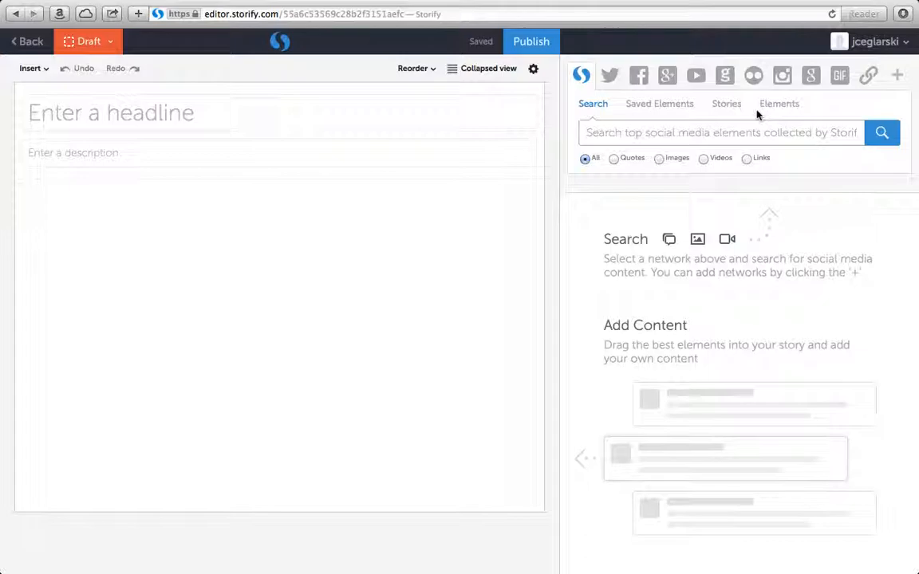
left_click(337, 115)
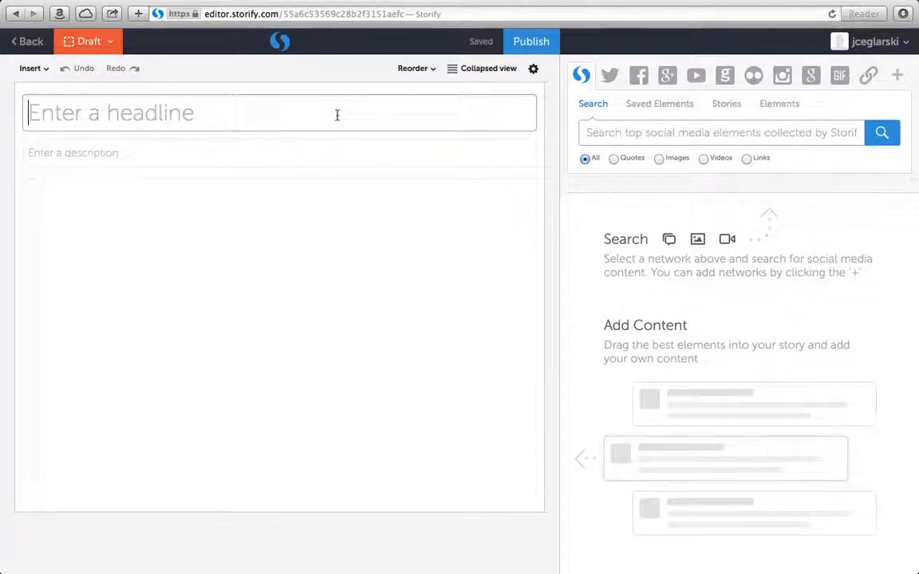
type("Who Am I?")
left_click(269, 154)
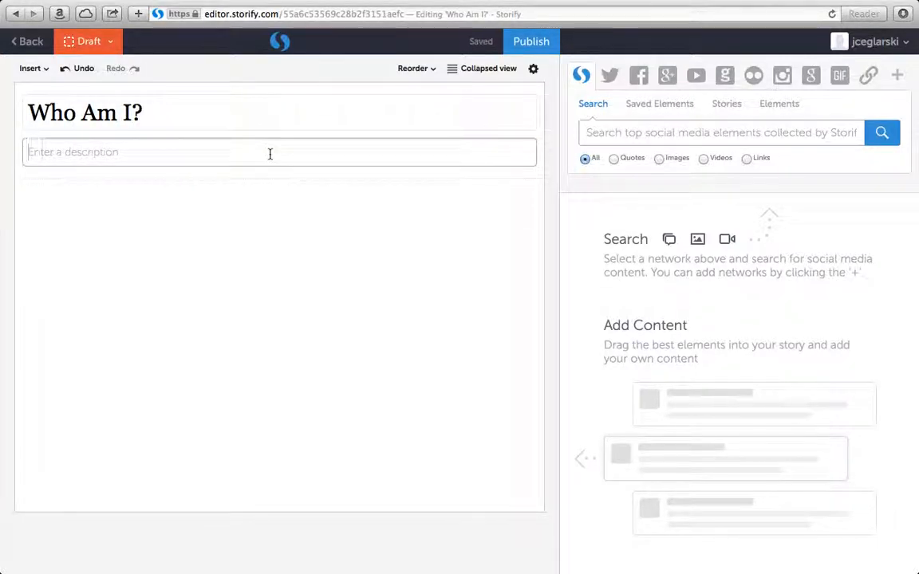
type("A mini-bio of me")
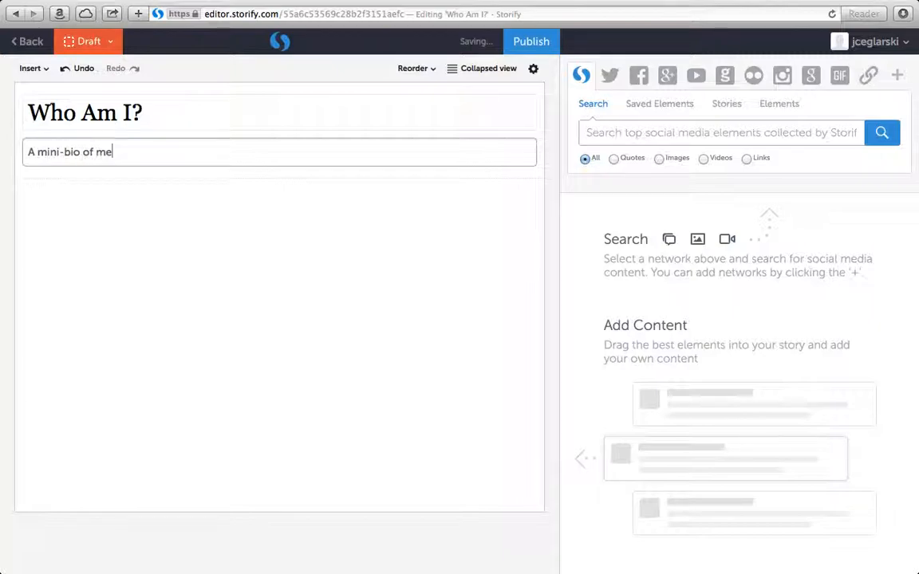
left_click(152, 215)
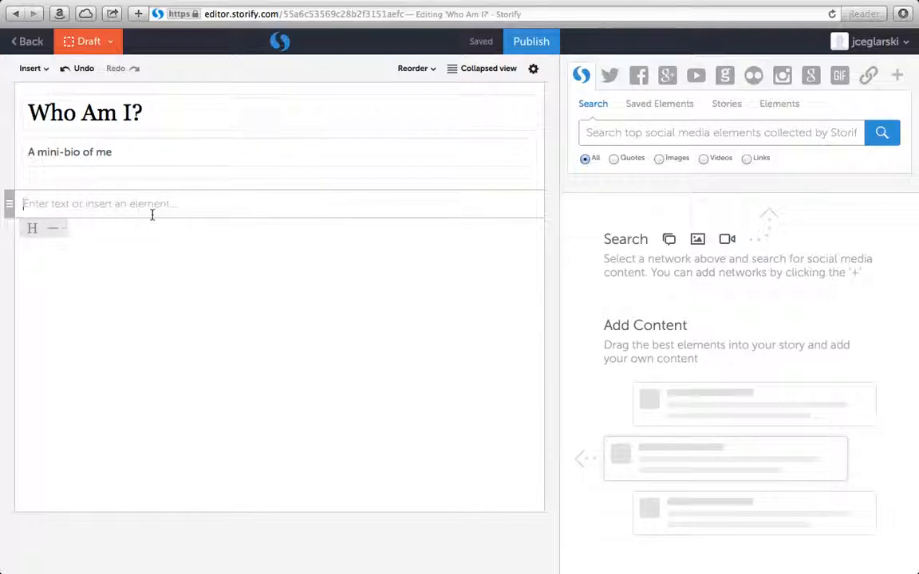
- Type 'Family is important to me.' into the new text block
type("F")
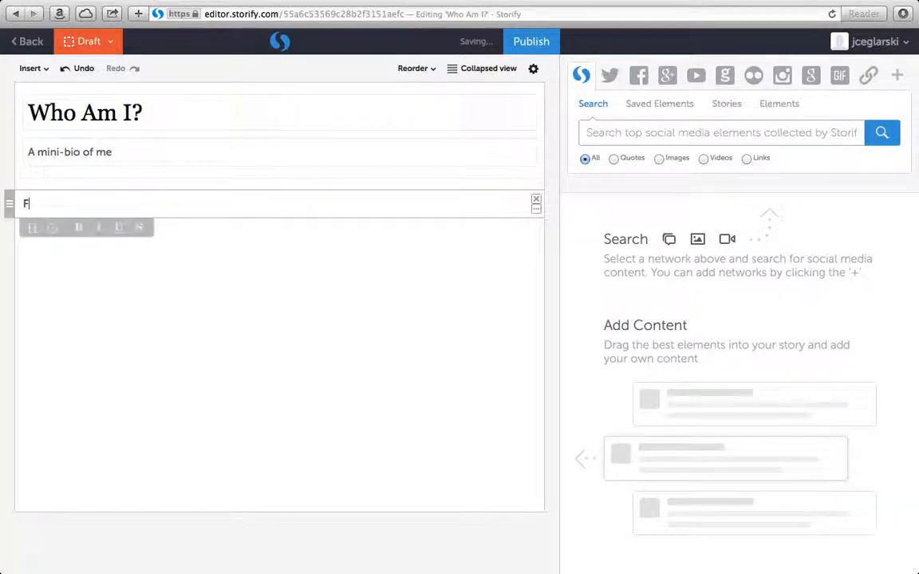
type("amily is i")
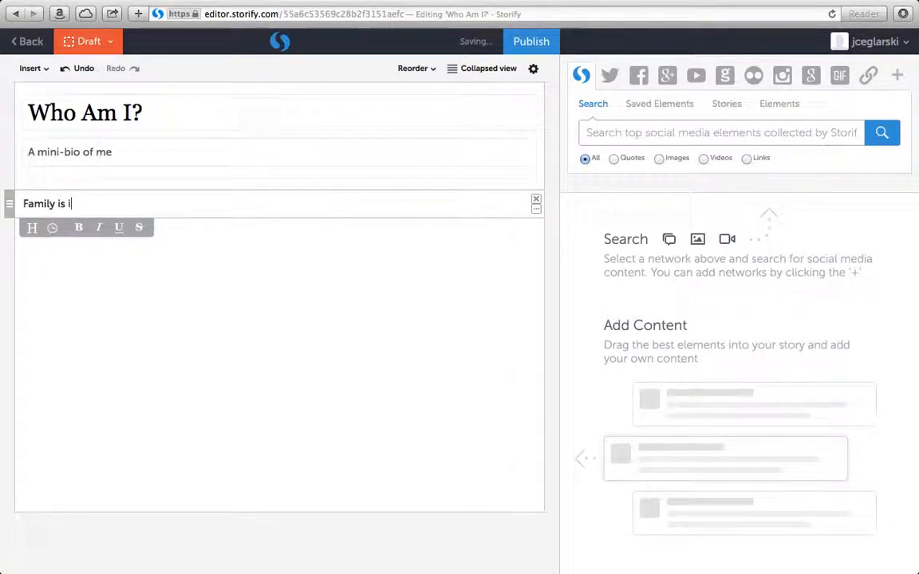
type("mportant to me.")
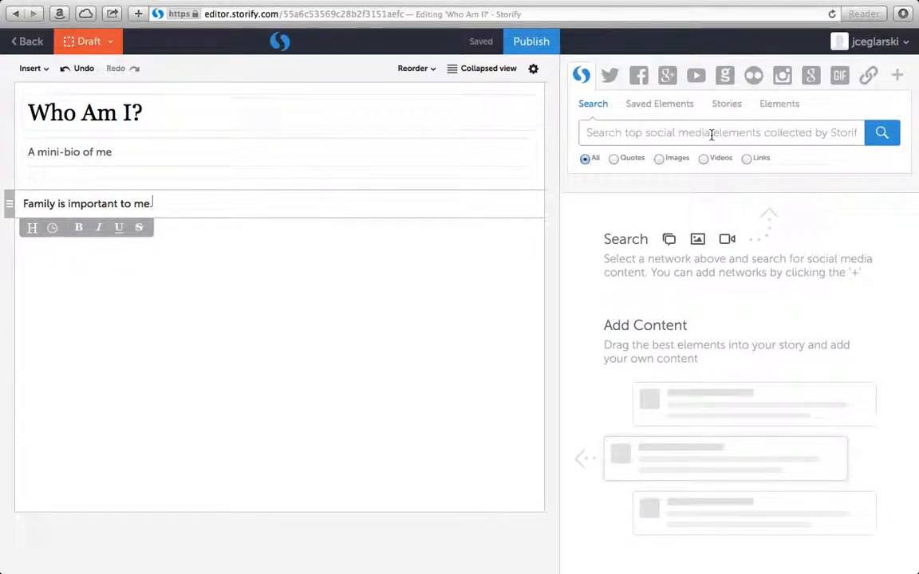
- Search Instagram by user, entering the account's username to list their photos
left_click(782, 75)
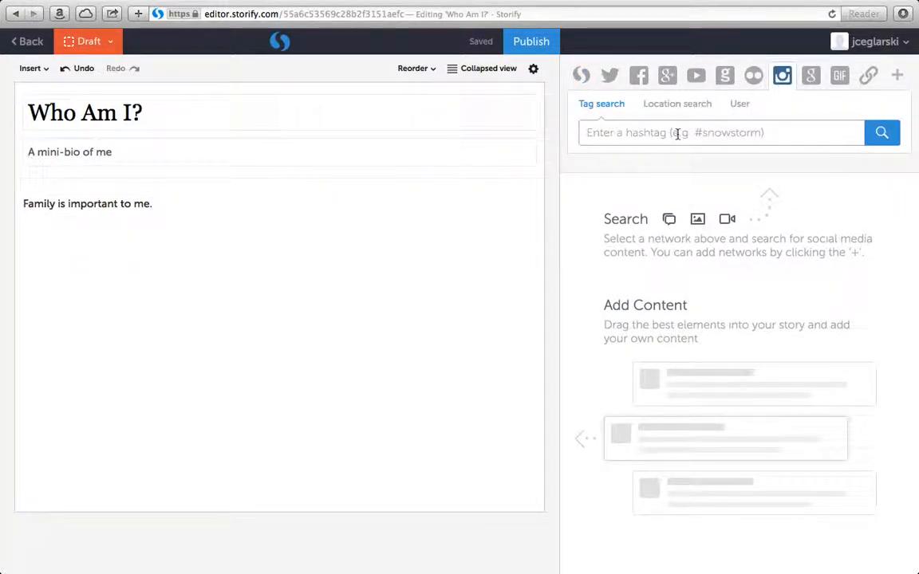
left_click(739, 110)
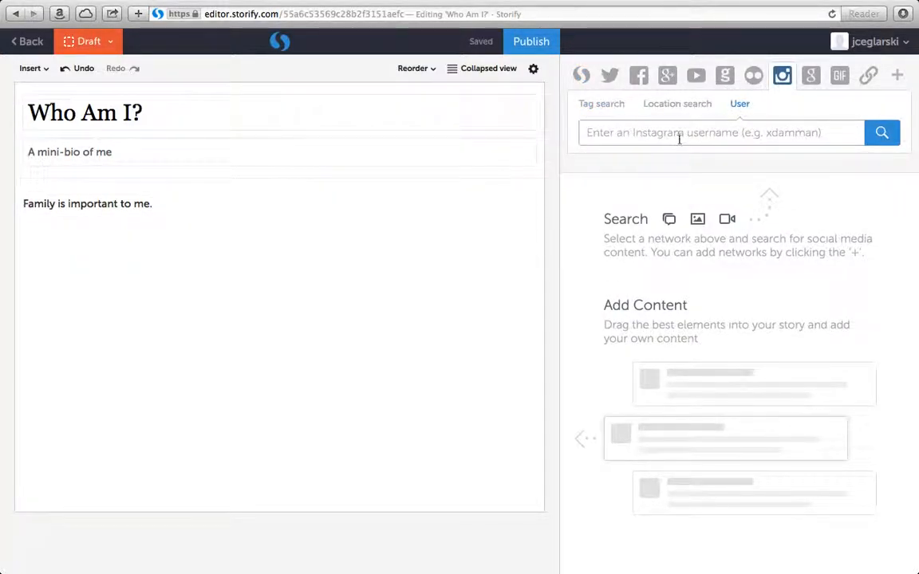
left_click(679, 134)
type("katcegburns")
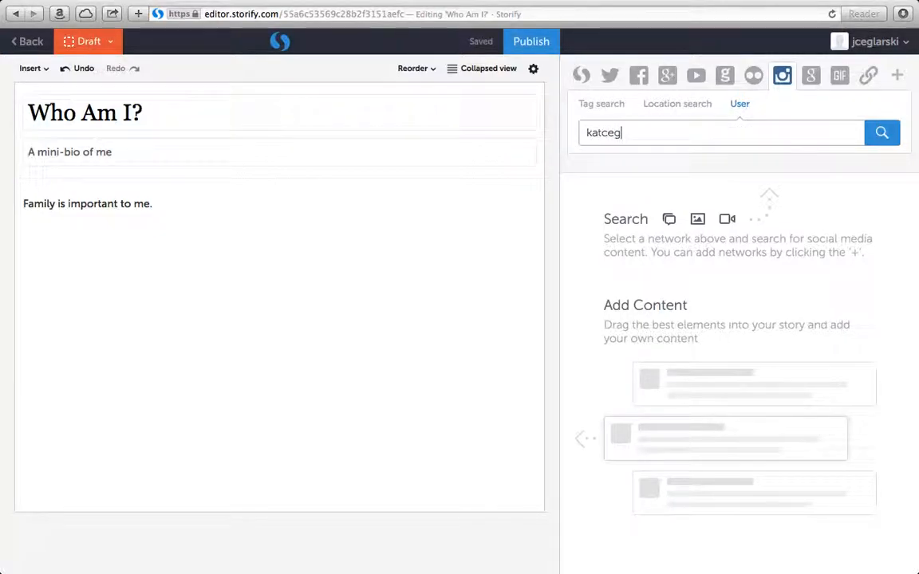
left_click(884, 134)
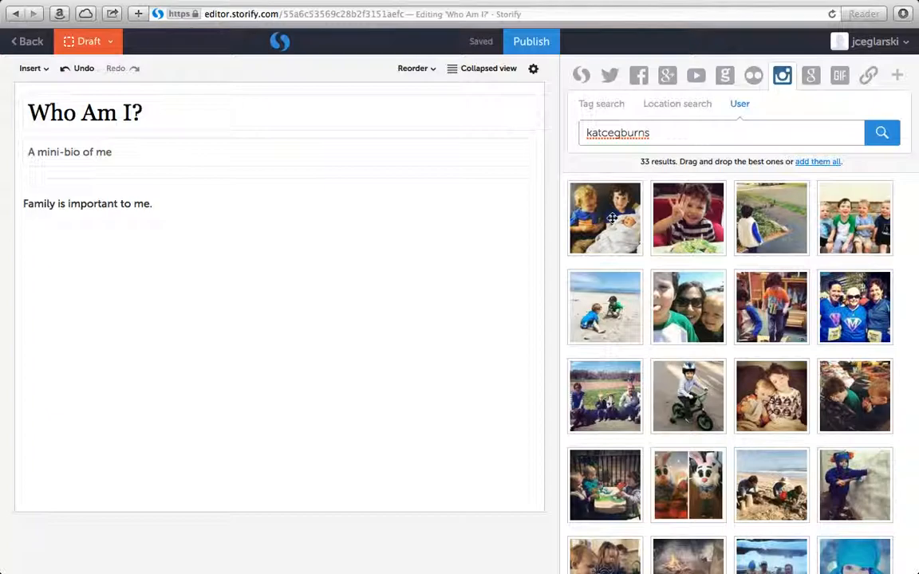
- Place the Instagram photo of two boys holding a newborn below the family text
left_click_drag(611, 218, 134, 297)
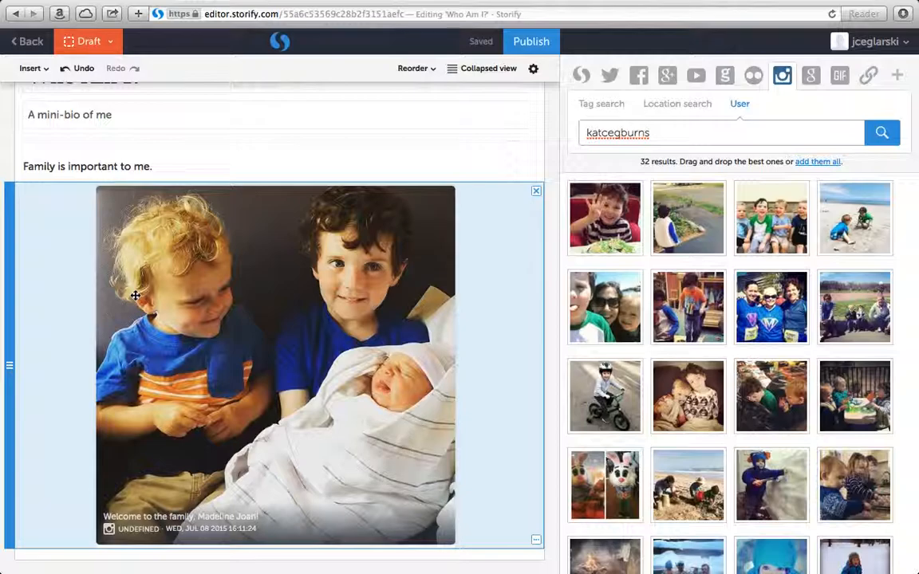
mouse_move(48, 570)
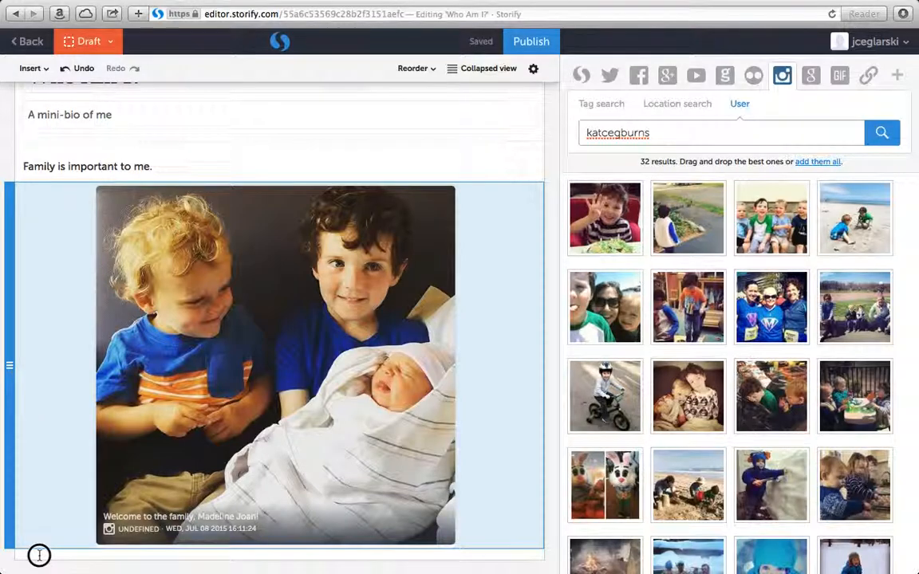
- Add text blocks 'My daughter had a baby this summer.' and 'I love soccer and enjoyed watching the women's World Cup'
left_click(39, 555)
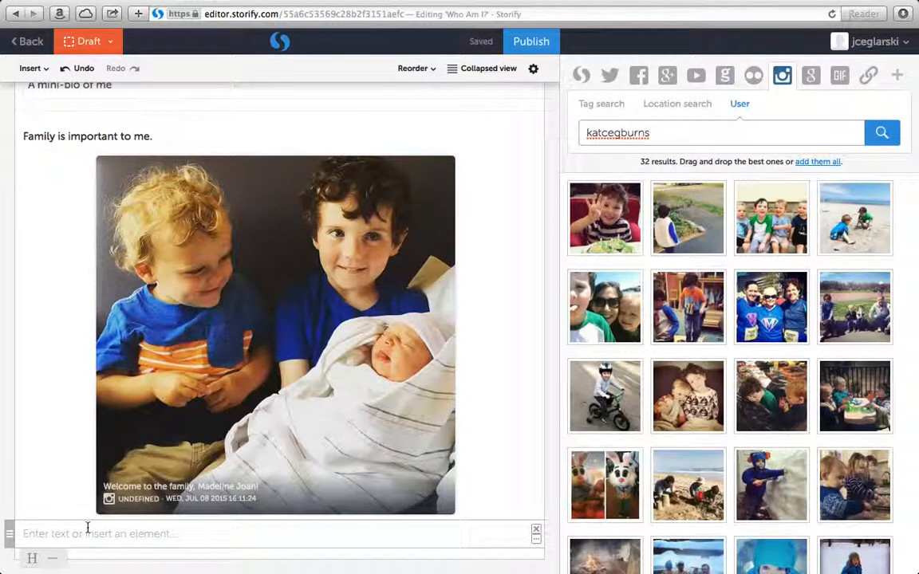
type("My daughter had a baby")
type("this summer.")
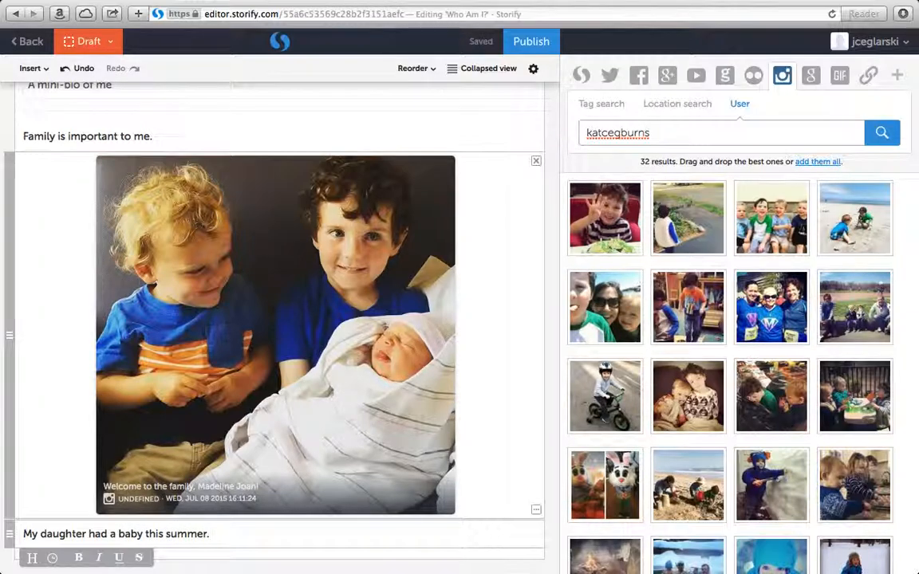
scroll(30, 537, "down", 2)
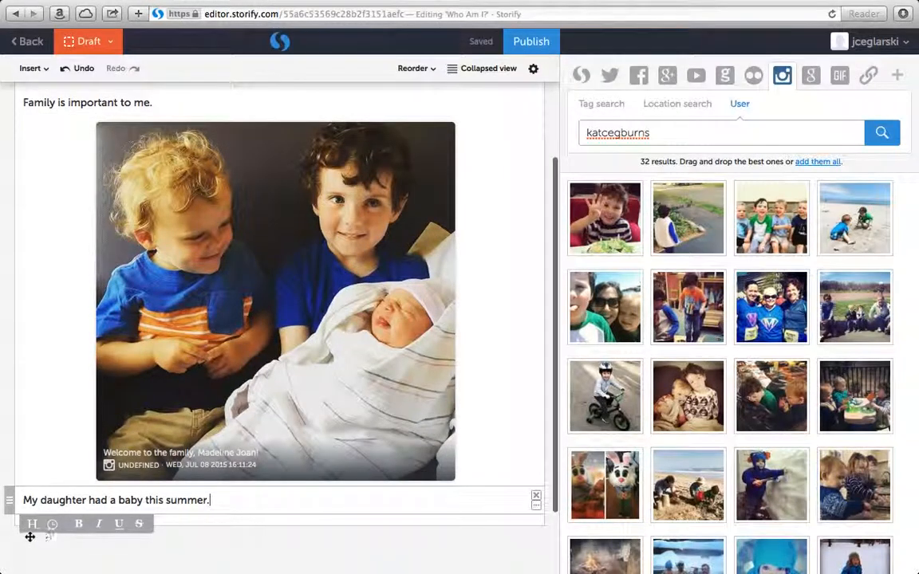
scroll(172, 524, "up", 2)
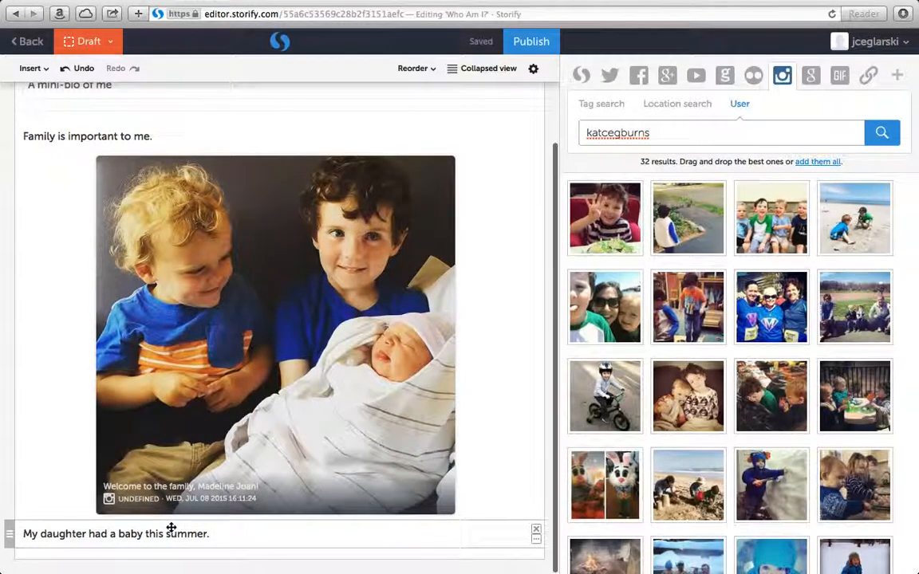
left_click(84, 555)
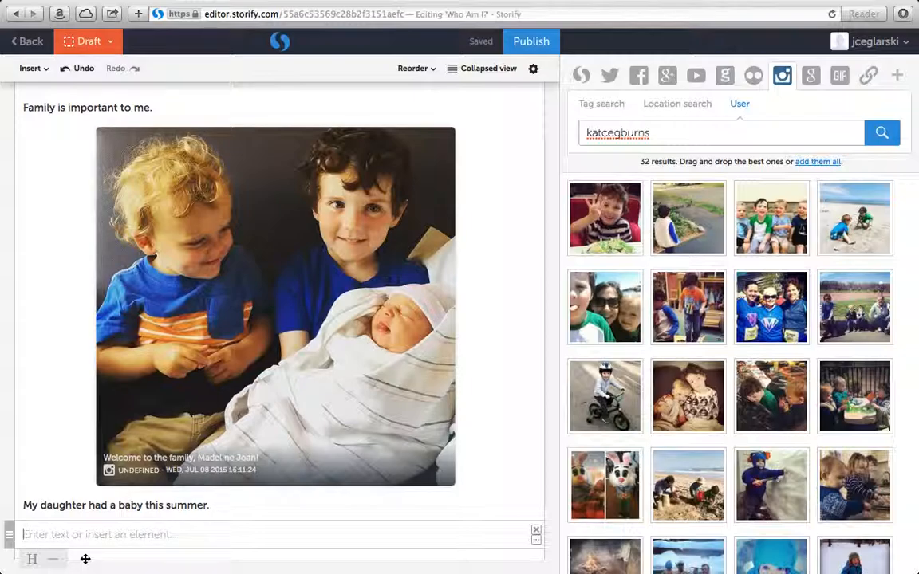
type("I love soccer and enjoy")
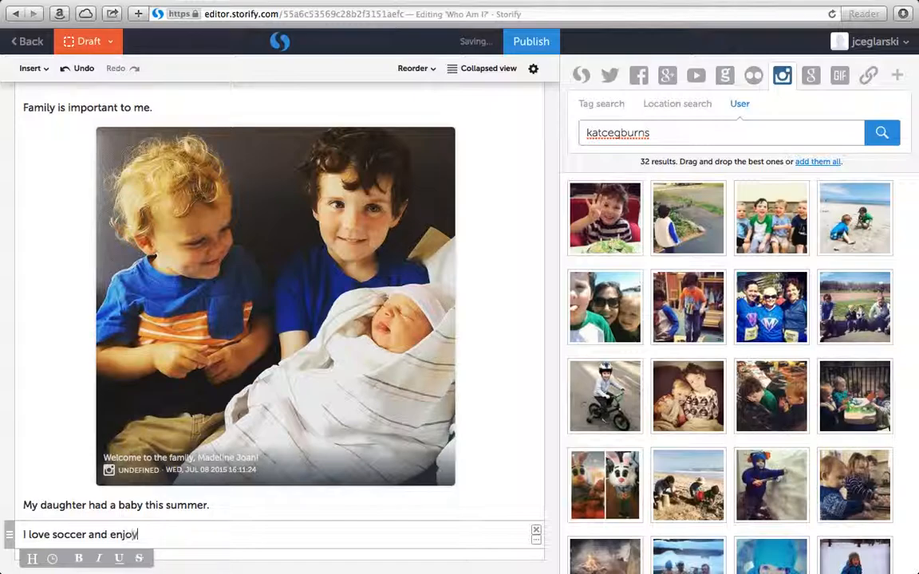
type("ed watching the")
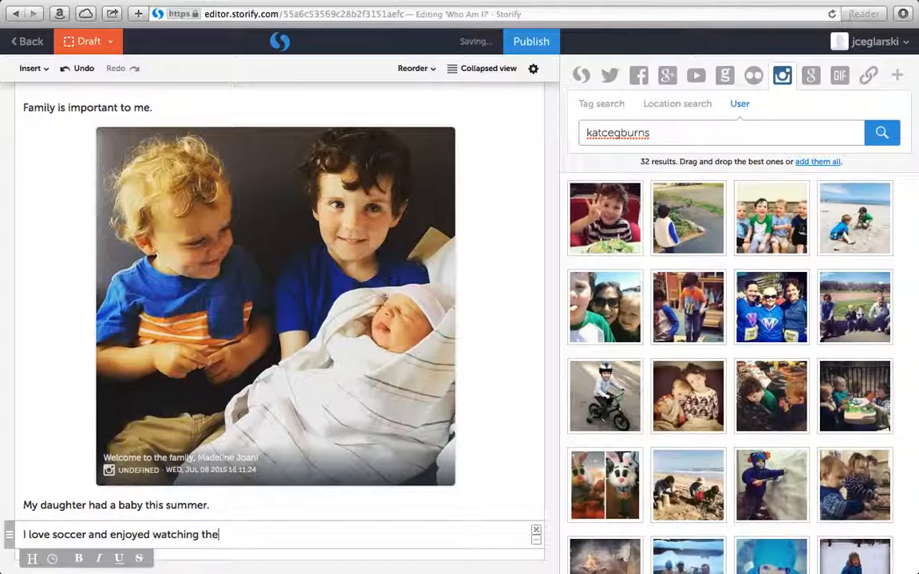
type(" women's wWorld Cup.")
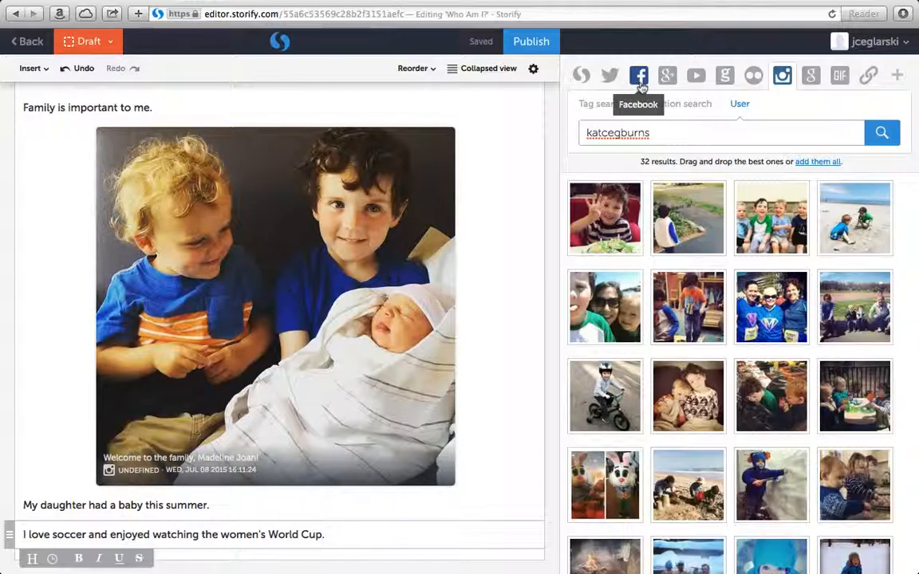
- Search YouTube for 'women's world cup soccer victory' and skim the results
left_click(695, 78)
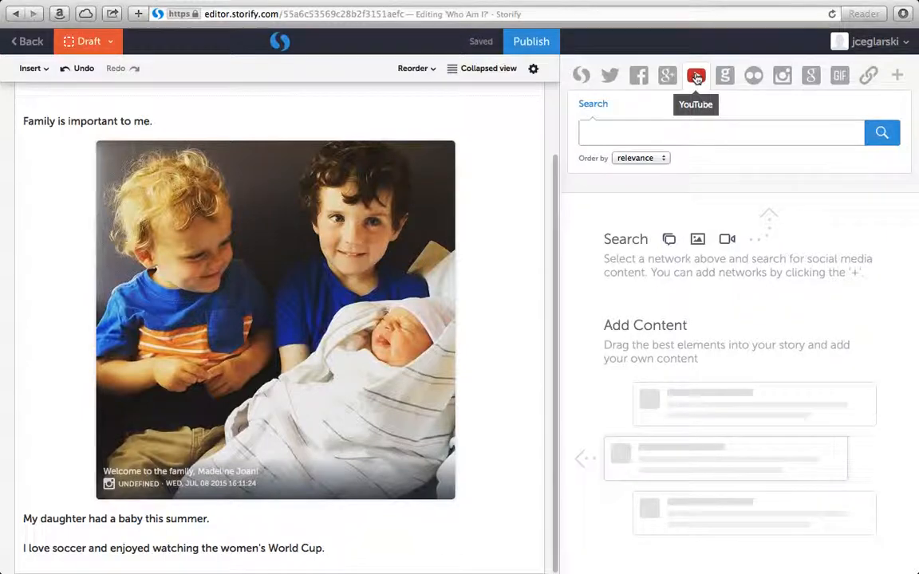
left_click(655, 132)
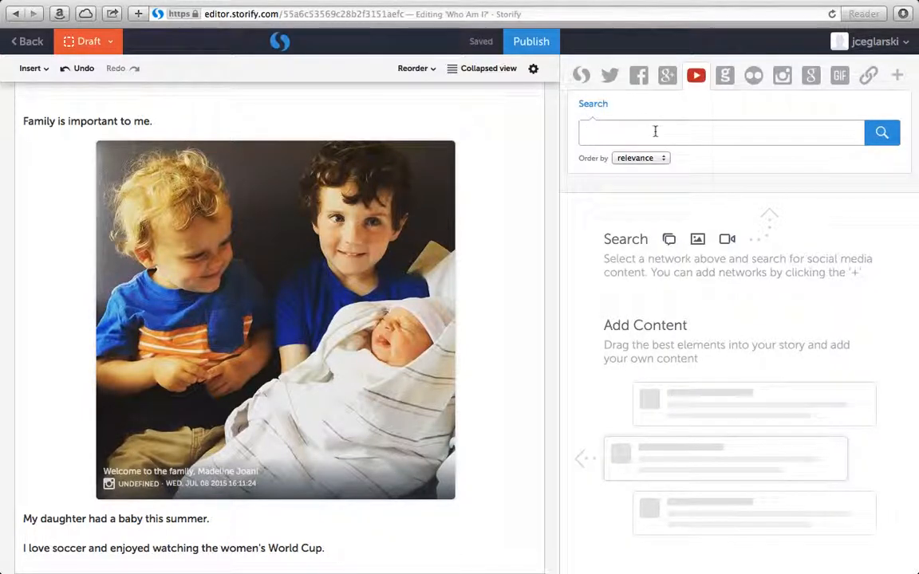
type("women's world cu")
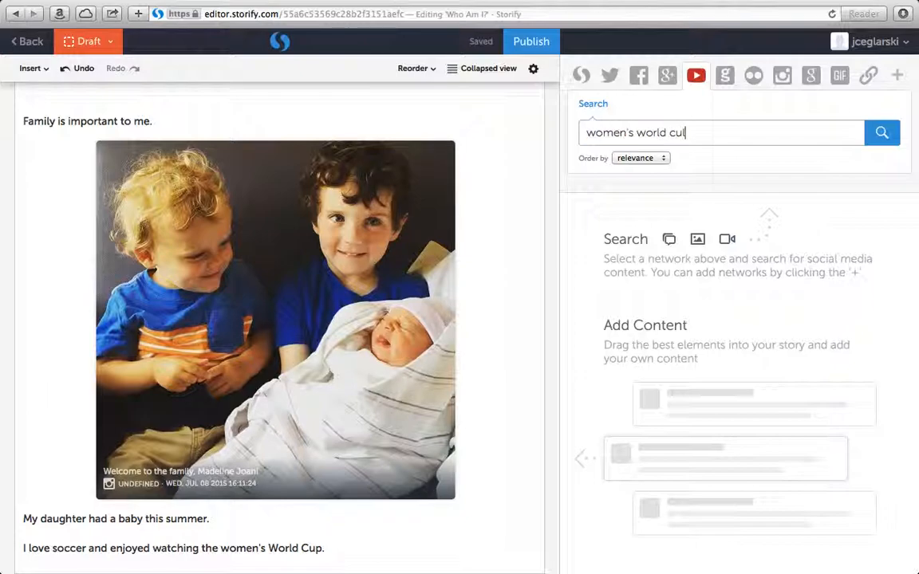
type("p soccer victory")
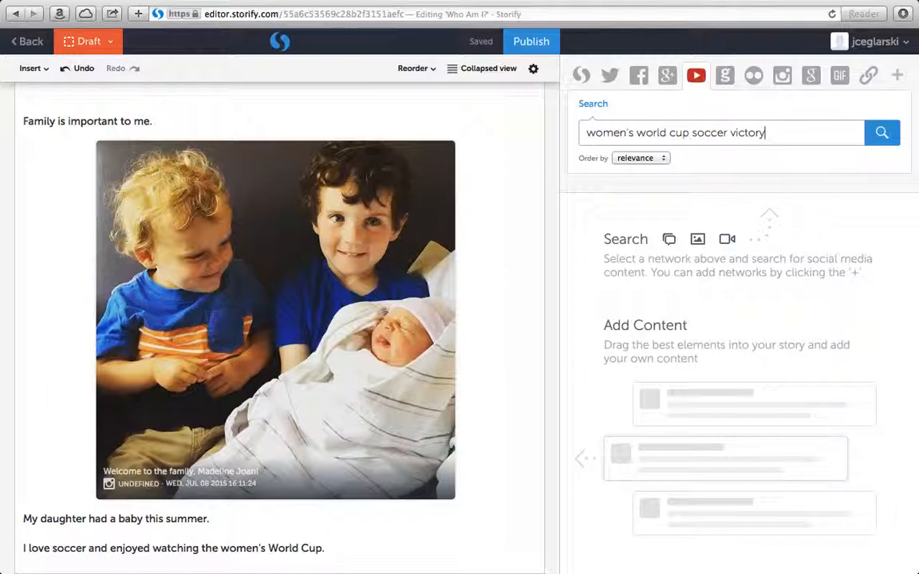
left_click(882, 133)
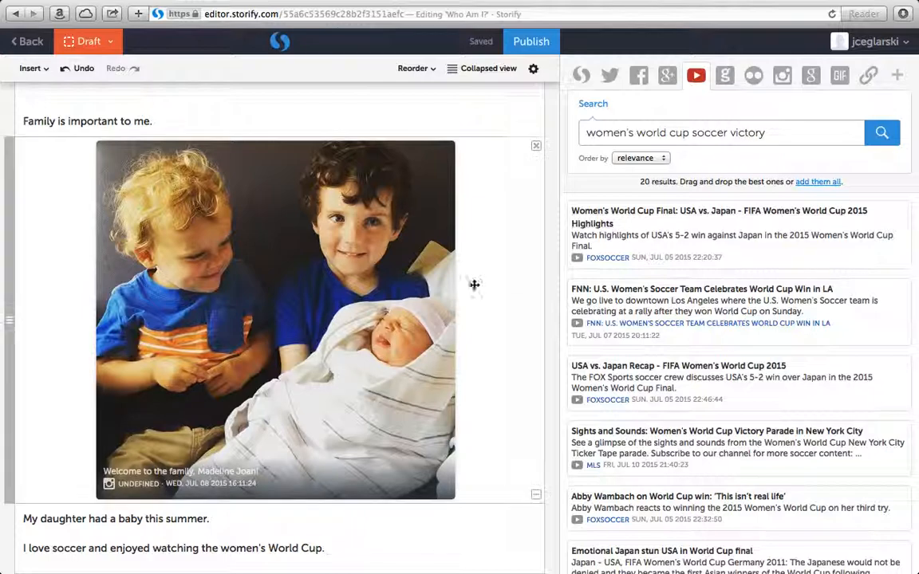
scroll(418, 294, "down", 1)
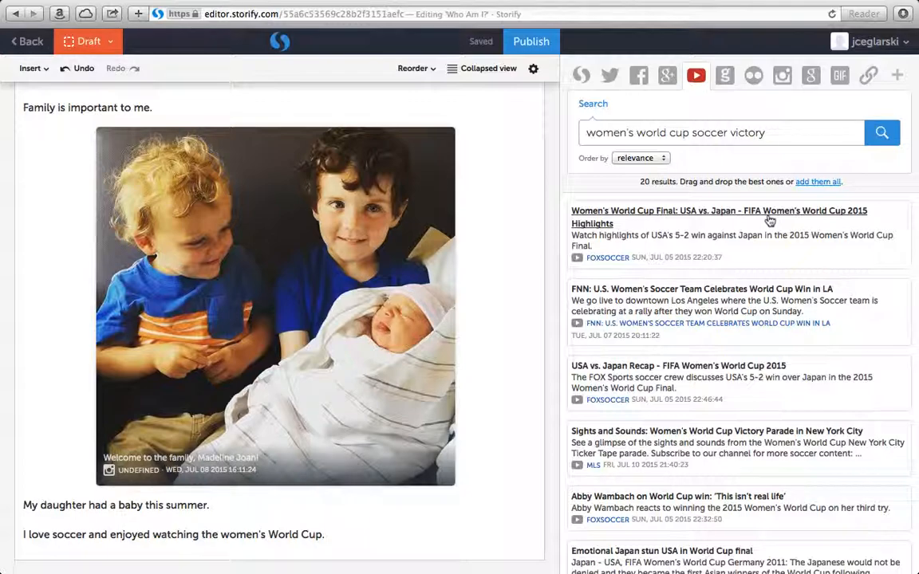
- Refine the YouTube search to 'women's world cup soccer victory highlights' and browse the results
left_click(768, 133)
type("highlights")
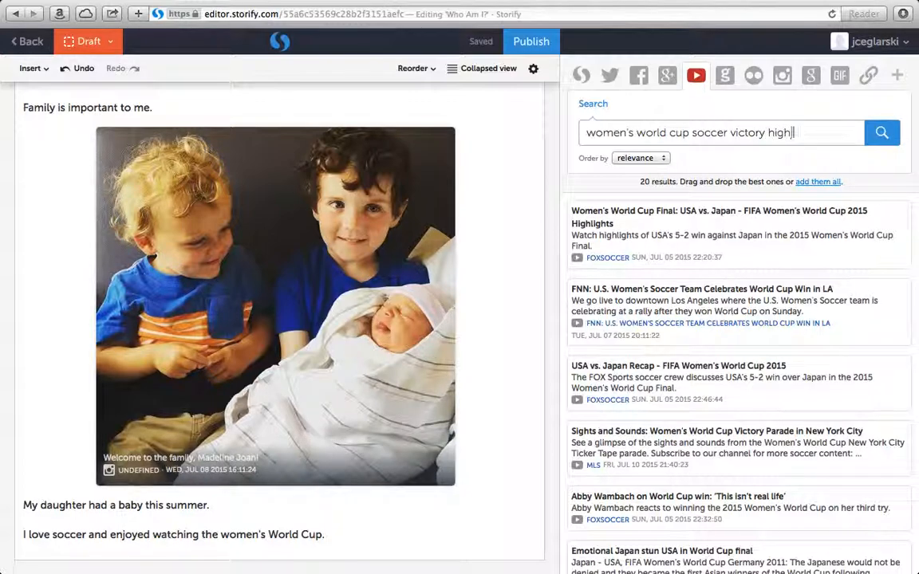
left_click(882, 133)
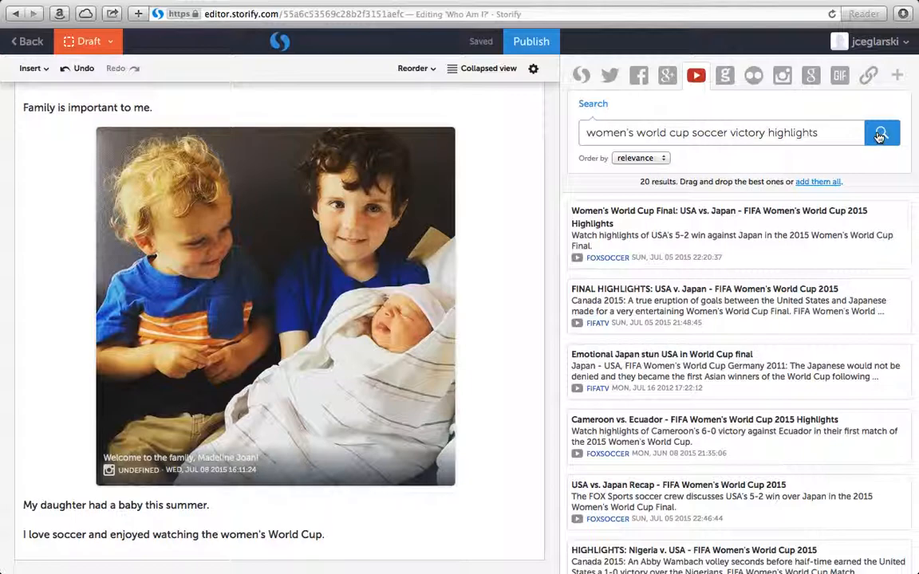
scroll(786, 309, "down", 3)
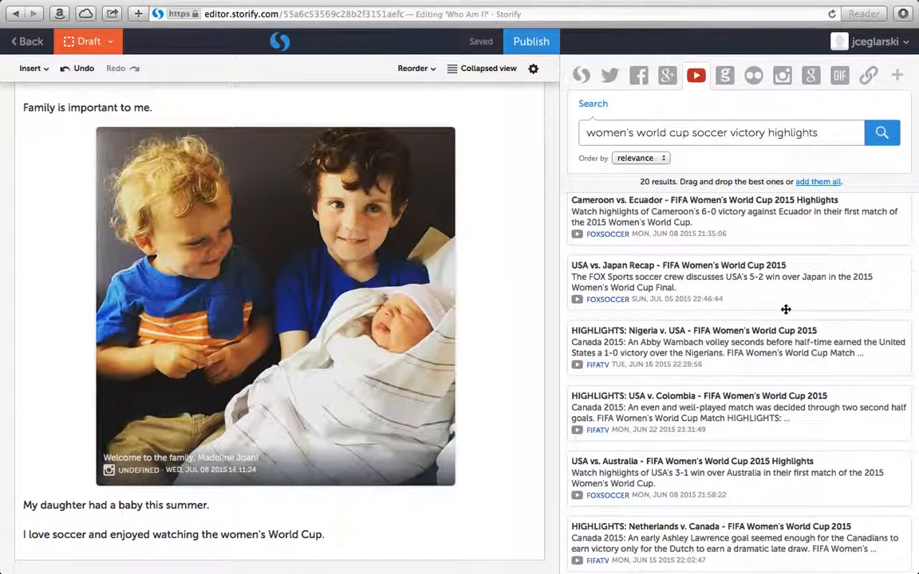
scroll(785, 309, "down", 1)
scroll(786, 312, "down", 1)
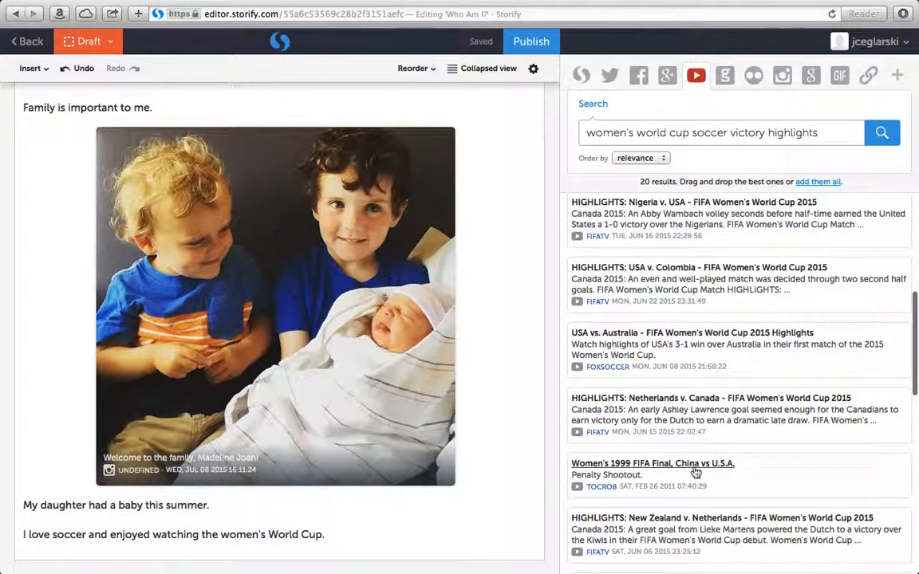
scroll(695, 467, "up", 5)
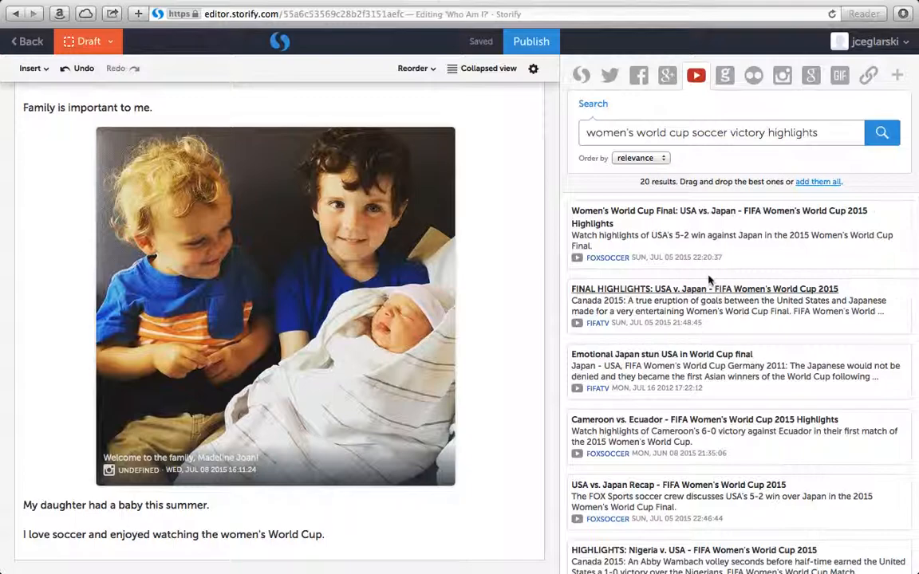
- Add the USA vs. Japan World Cup Final video and the line 'I love to run and I want to train for a half marathon.'
left_click_drag(713, 238, 311, 571)
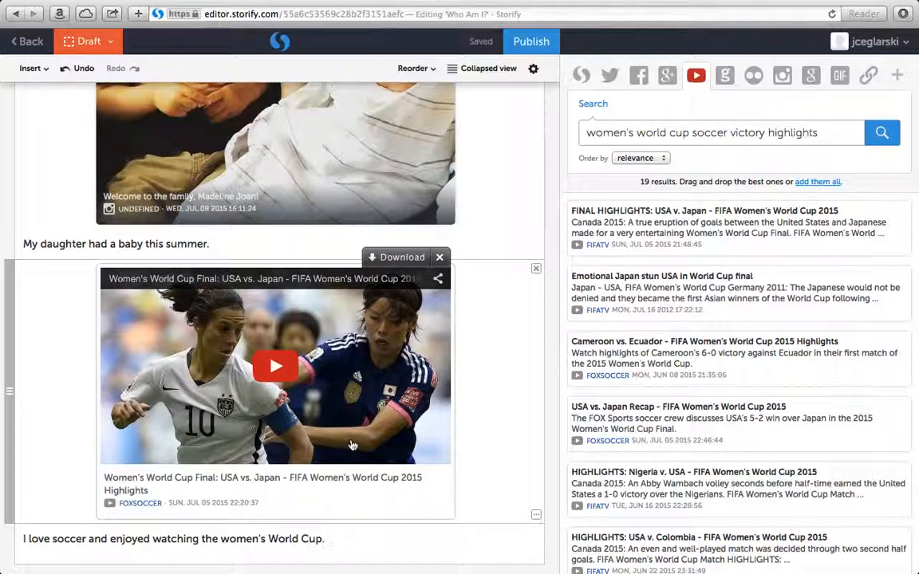
left_click(86, 559)
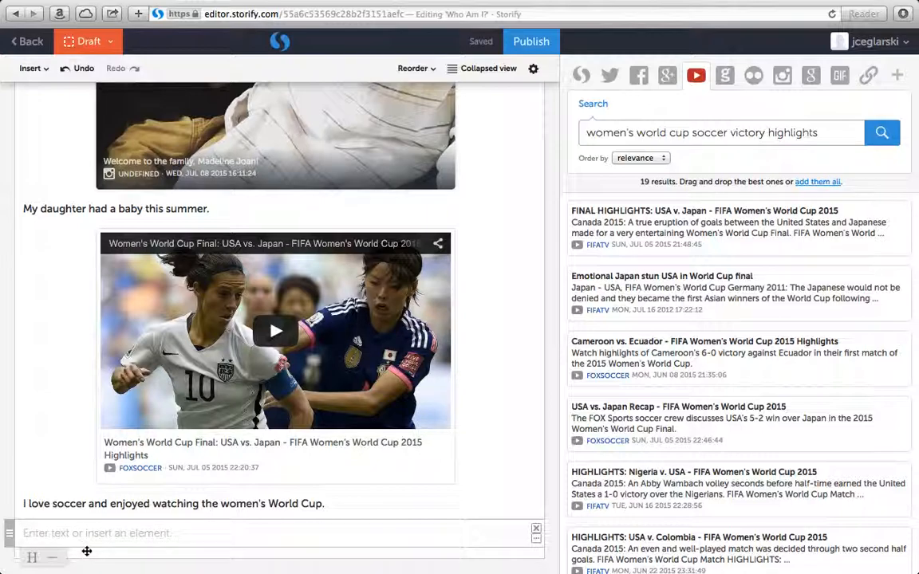
type("I love")
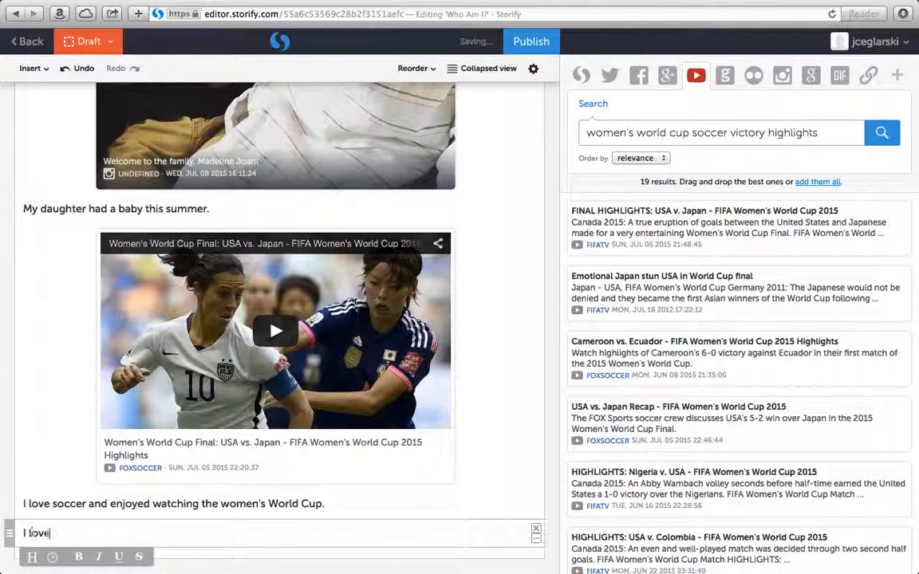
type(" to run and I want to tr")
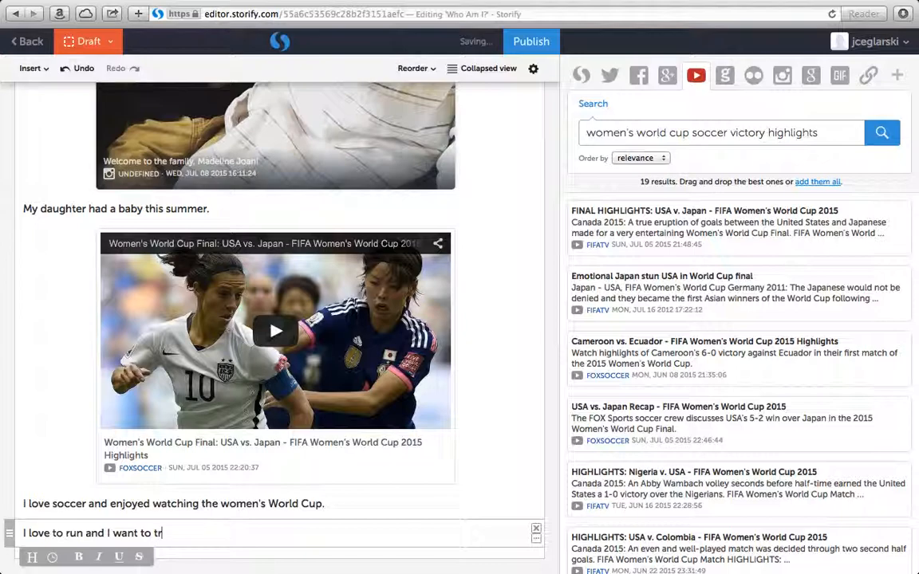
type("ain for a half marathon.")
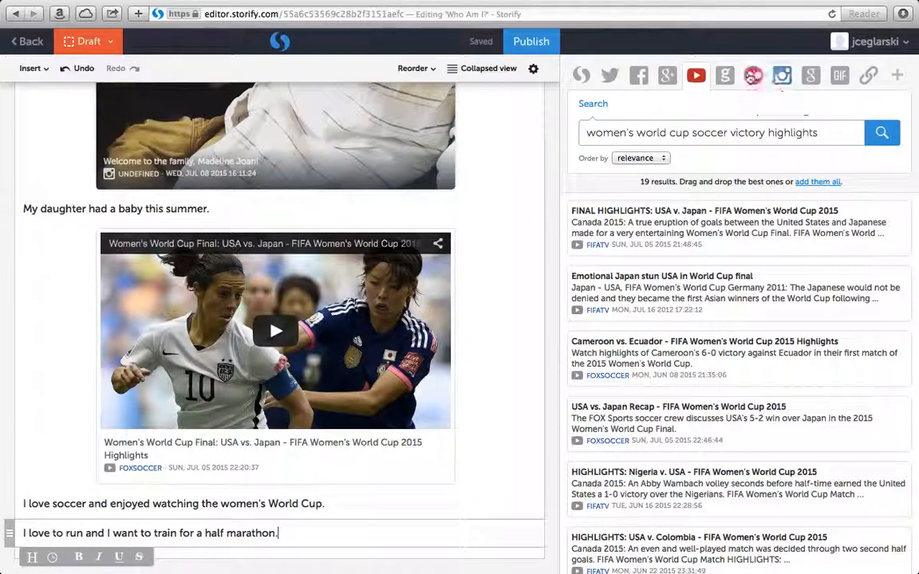
left_click(811, 75)
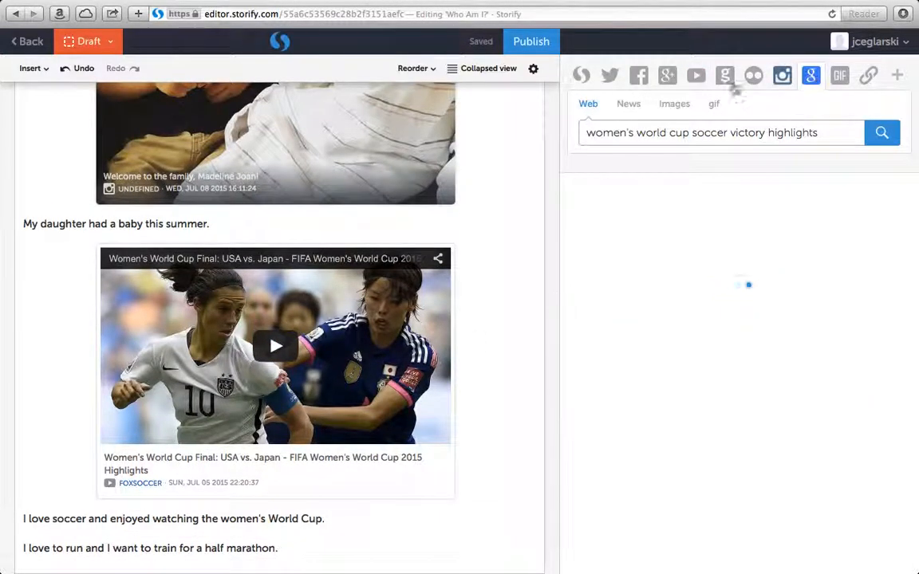
- Search Google for 'running training plans' and add the Cool Running link below the half-marathon line
left_click_drag(822, 133, 532, 139)
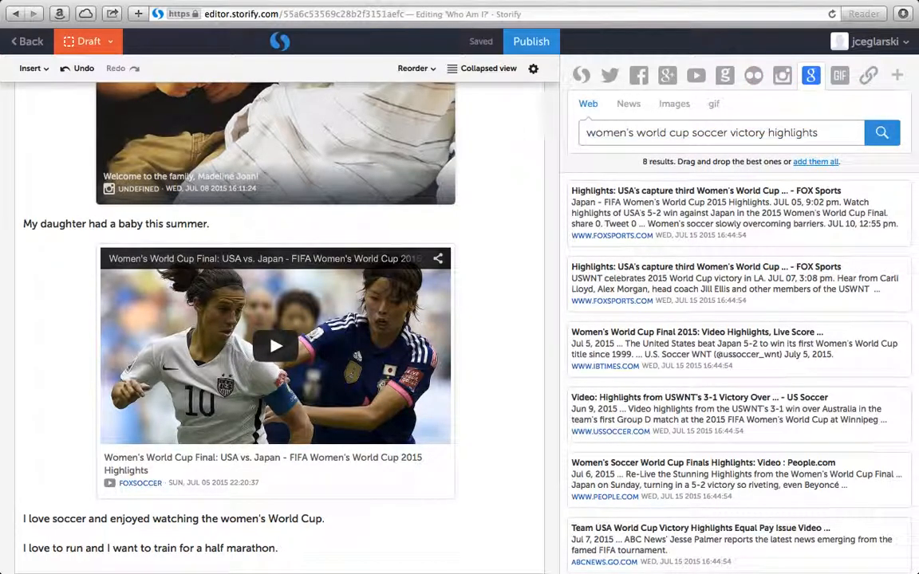
left_click_drag(817, 134, 574, 135)
key("BackSpace")
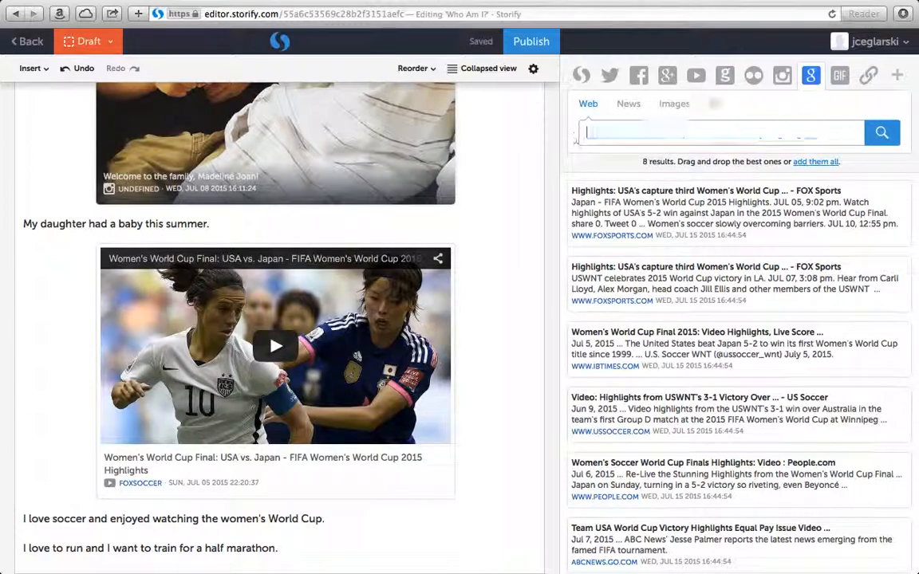
type("running ")
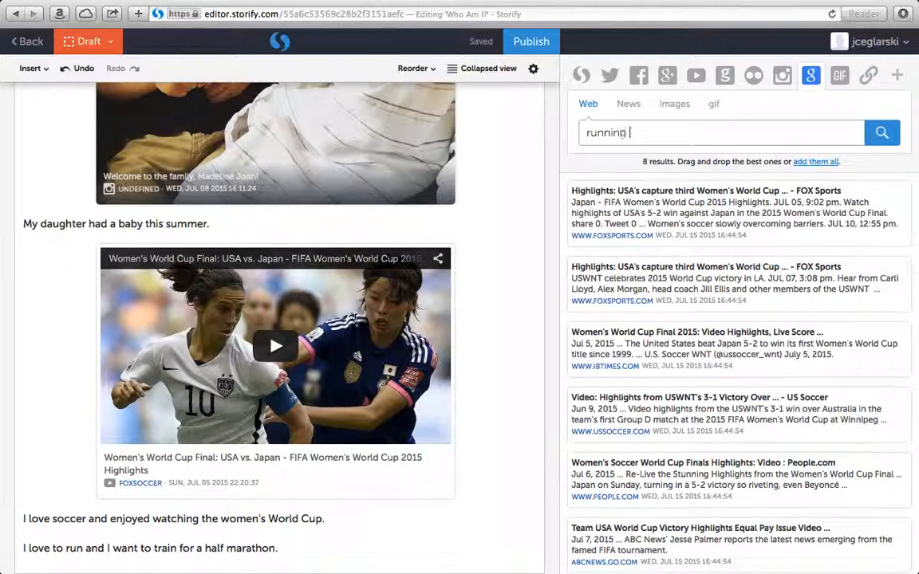
type("training plans")
left_click(880, 134)
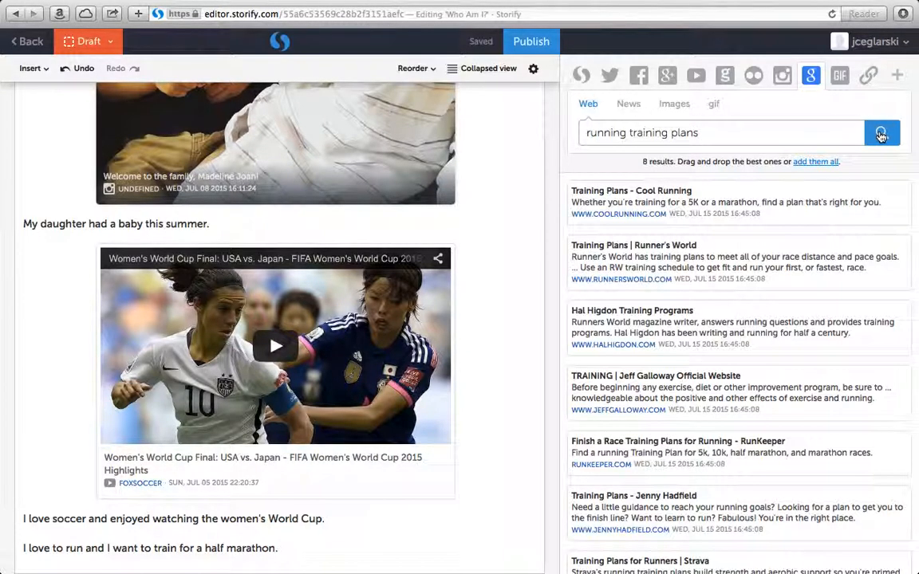
scroll(813, 227, "down", 1)
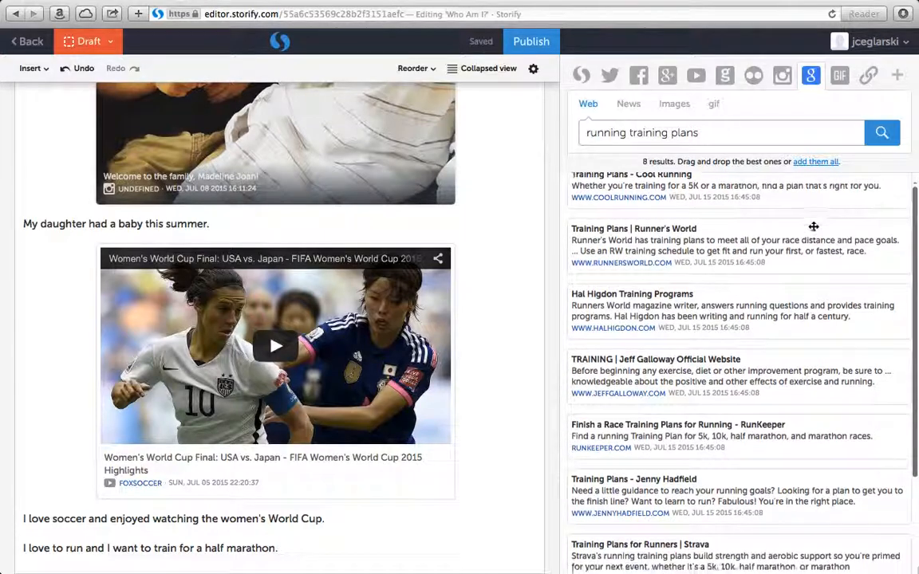
scroll(814, 230, "up", 1)
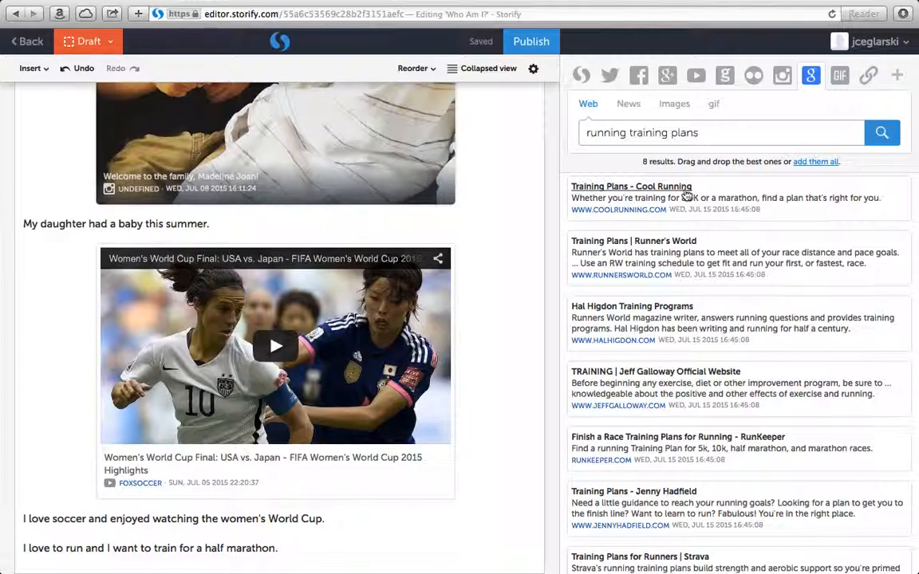
left_click_drag(685, 196, 184, 562)
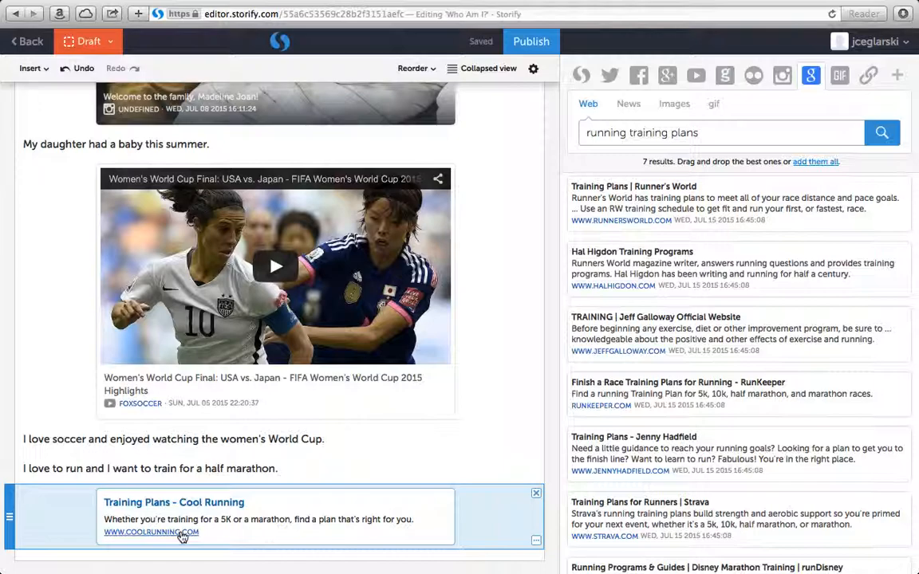
left_click(182, 535)
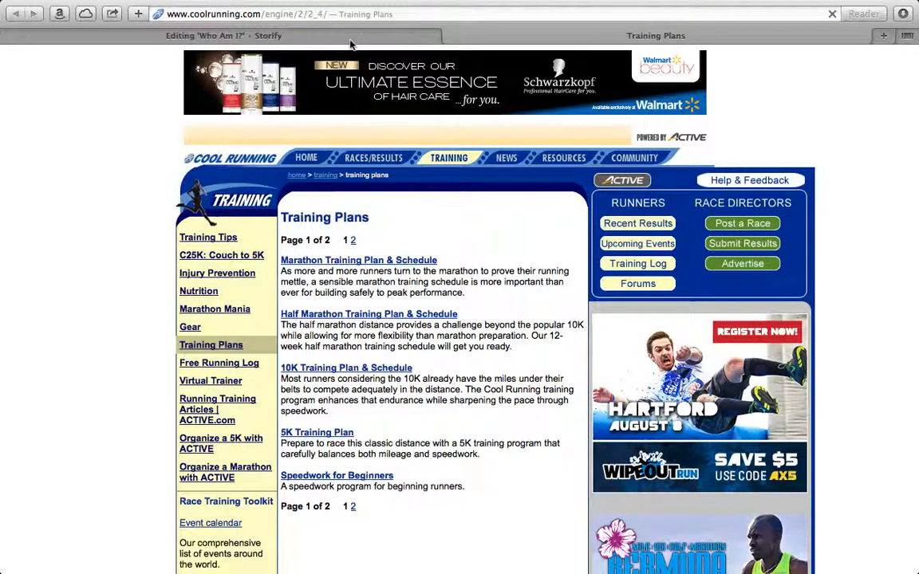
- Return to the 'Who Am I?' editor and select the Cool Running link card
left_click(317, 36)
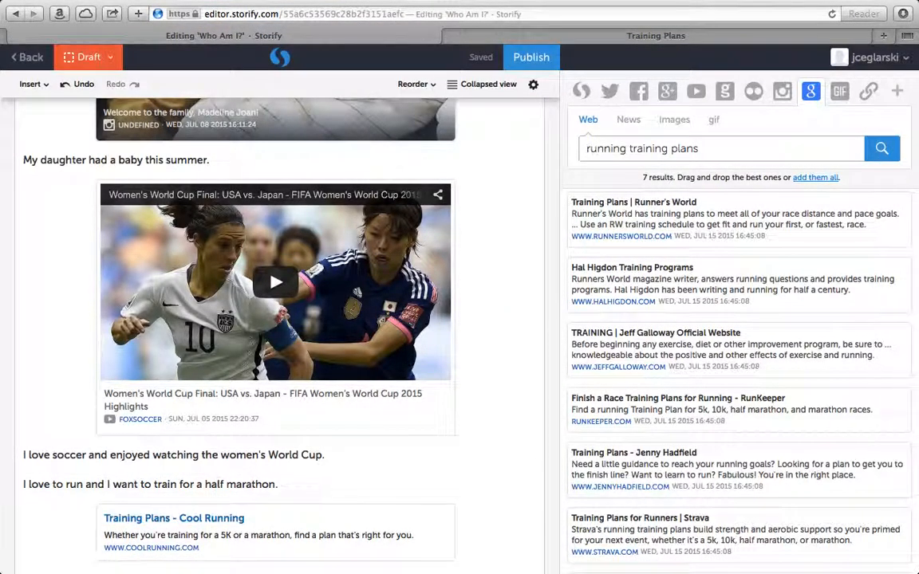
left_click(52, 565)
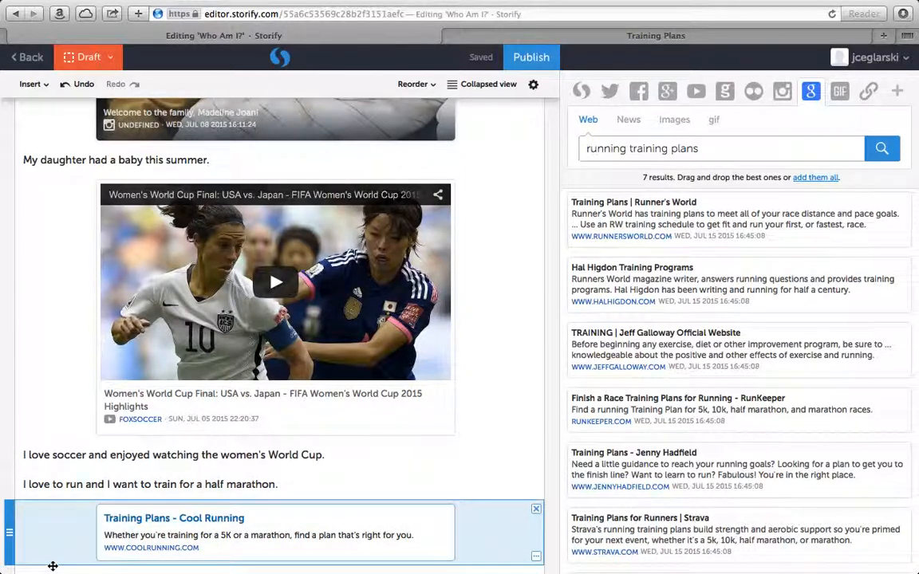
scroll(52, 565, "down", 2)
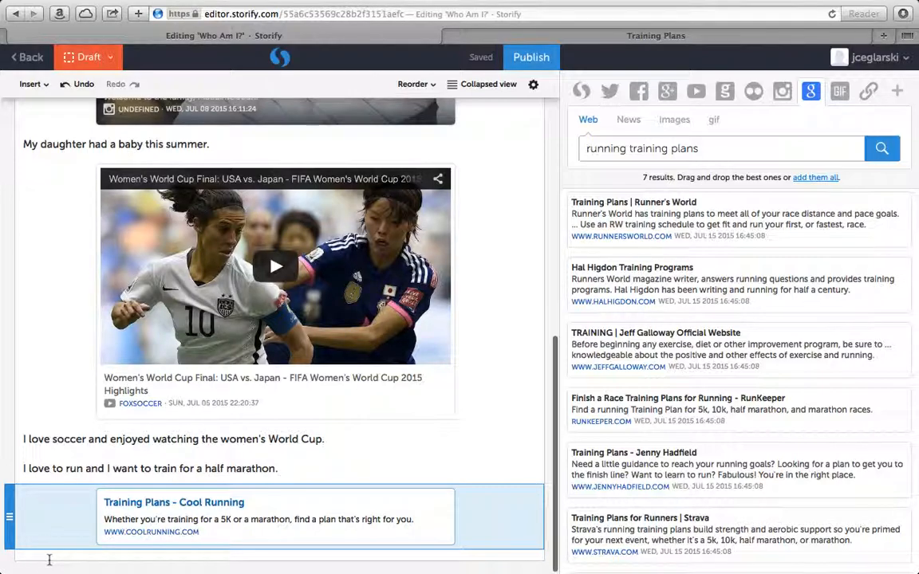
- Add 'My favorite food is ice cream.' with an ice cream cones image from an Images search above it
left_click(49, 561)
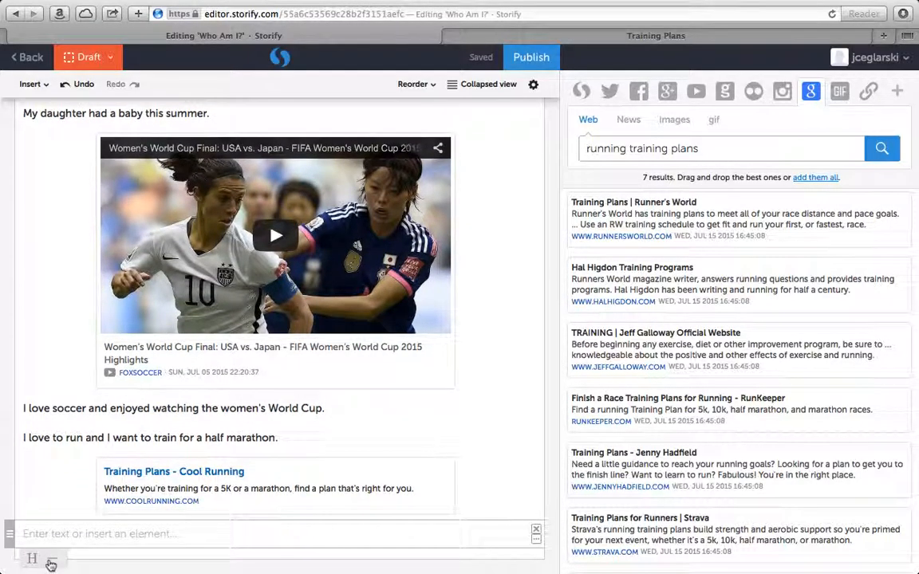
type("My favorite food is ice")
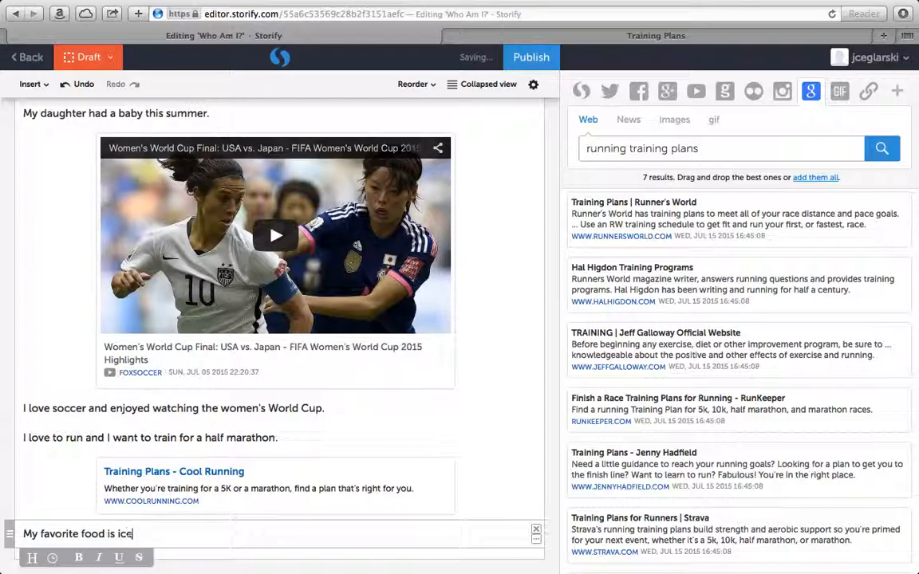
type(" cream.")
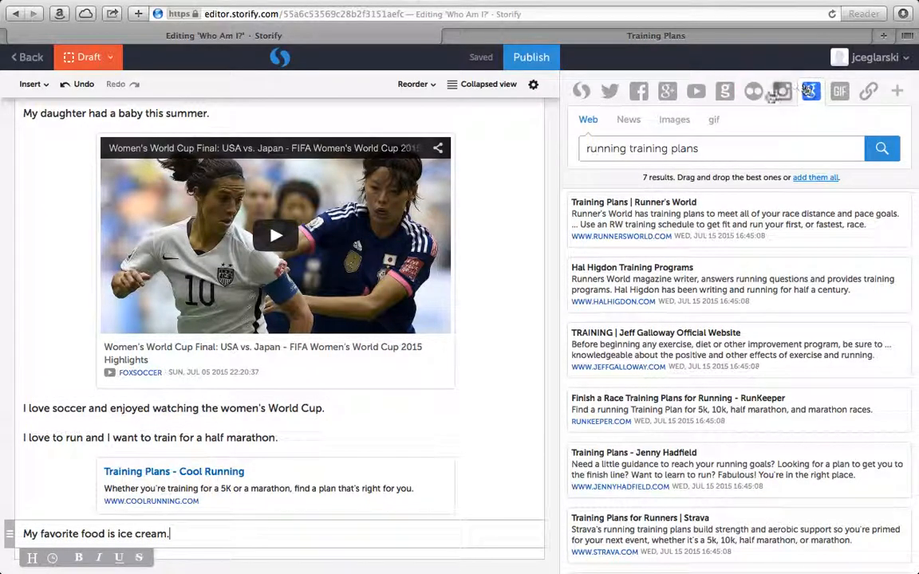
left_click(674, 120)
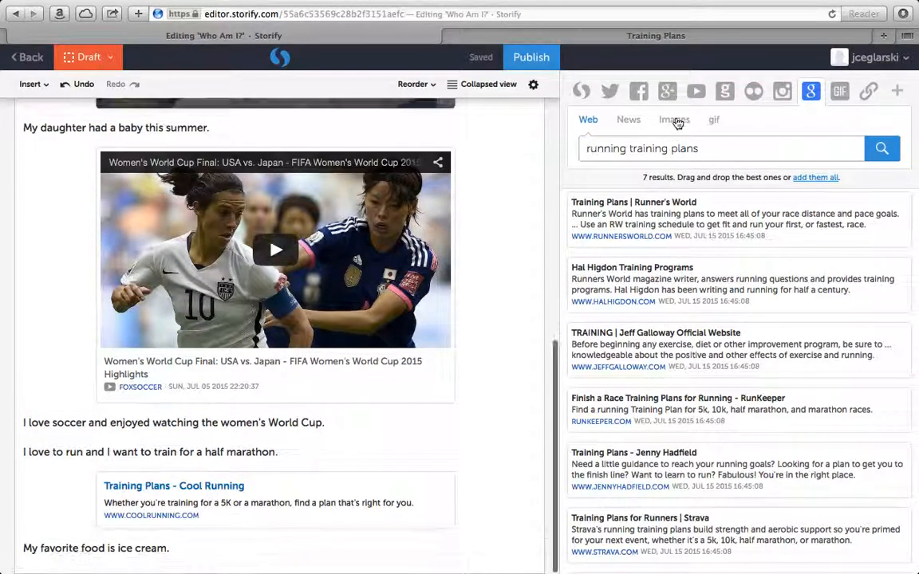
left_click(537, 152)
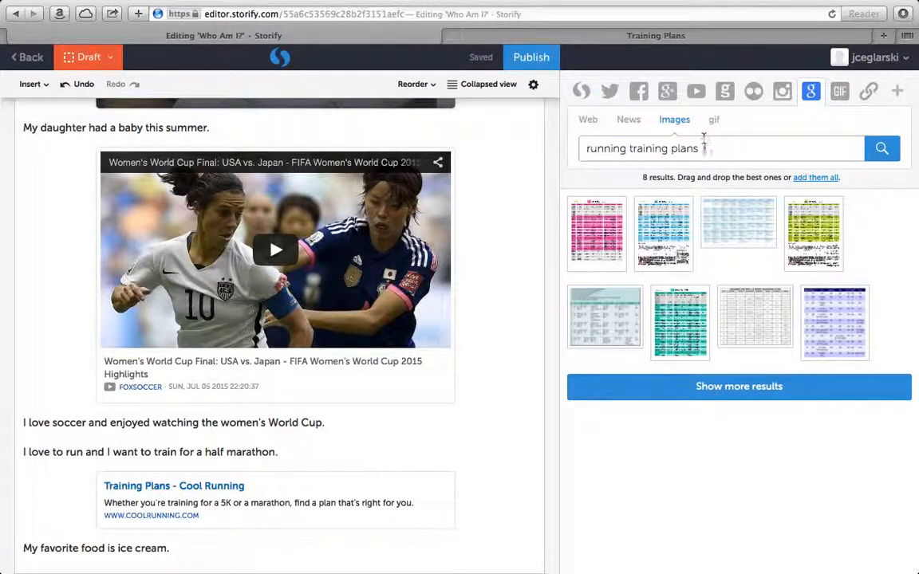
left_click_drag(702, 148, 581, 148)
type("ic")
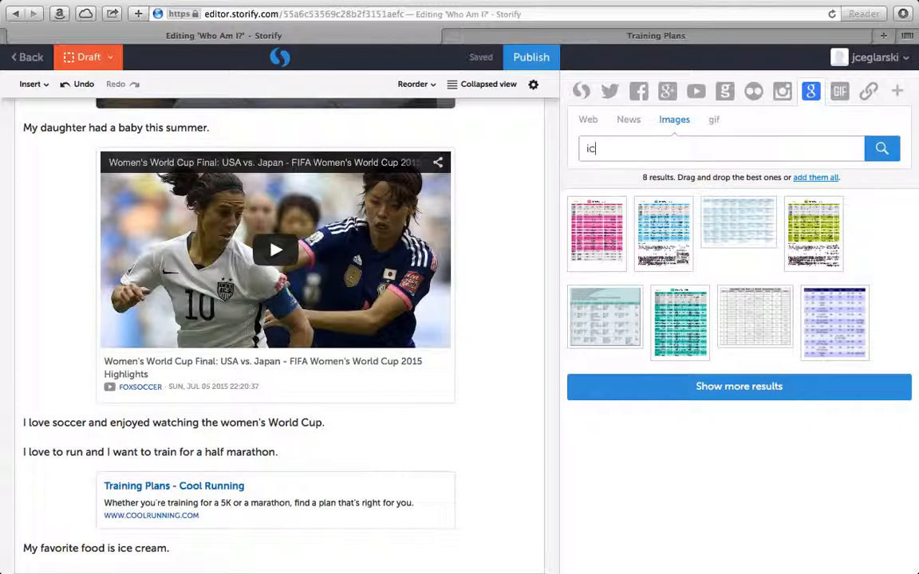
type("e cream")
left_click(880, 148)
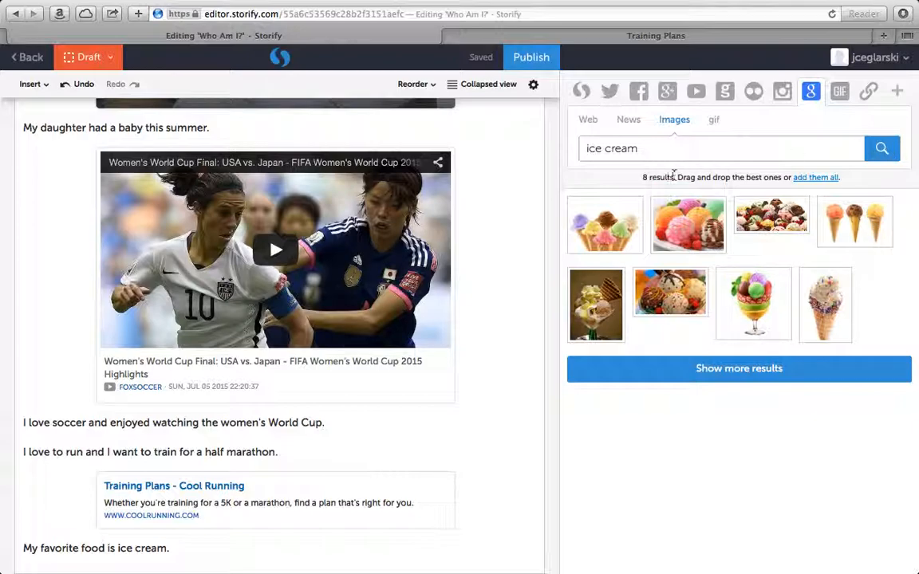
left_click_drag(615, 226, 132, 568)
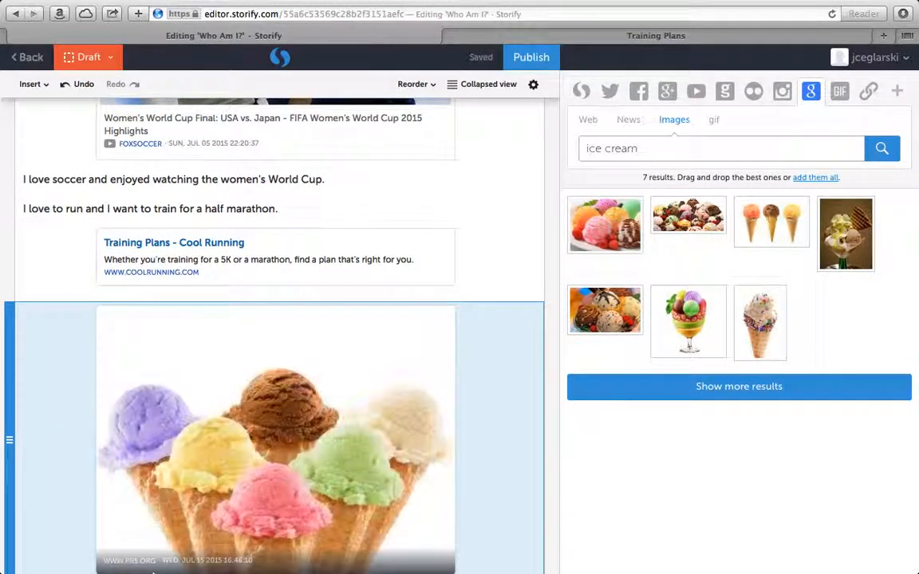
scroll(154, 572, "down", 2)
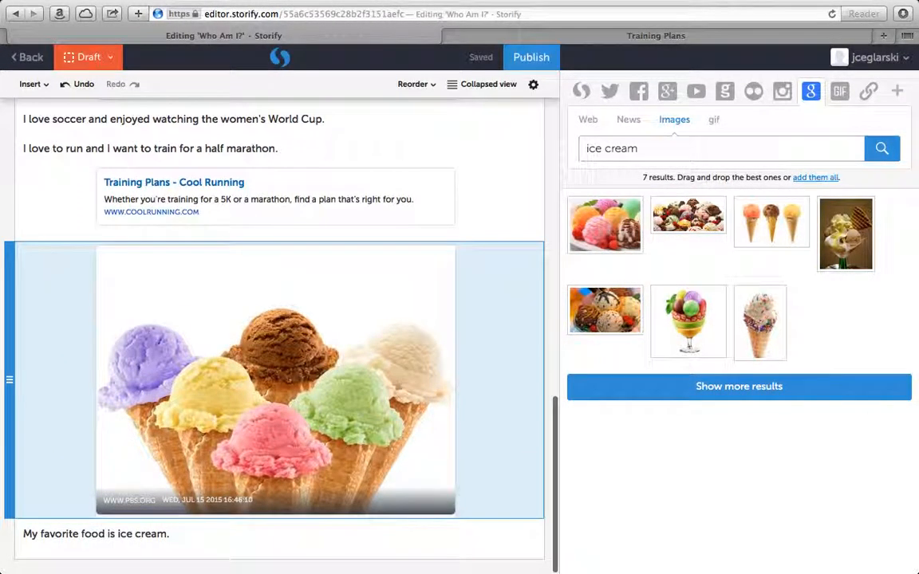
scroll(226, 421, "up", 5)
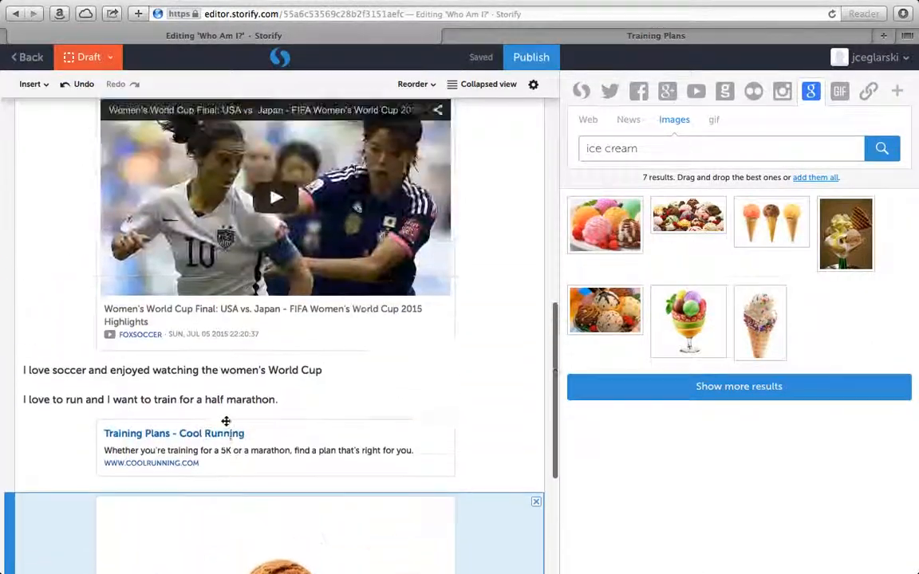
scroll(226, 421, "up", 10)
scroll(226, 421, "down", 10)
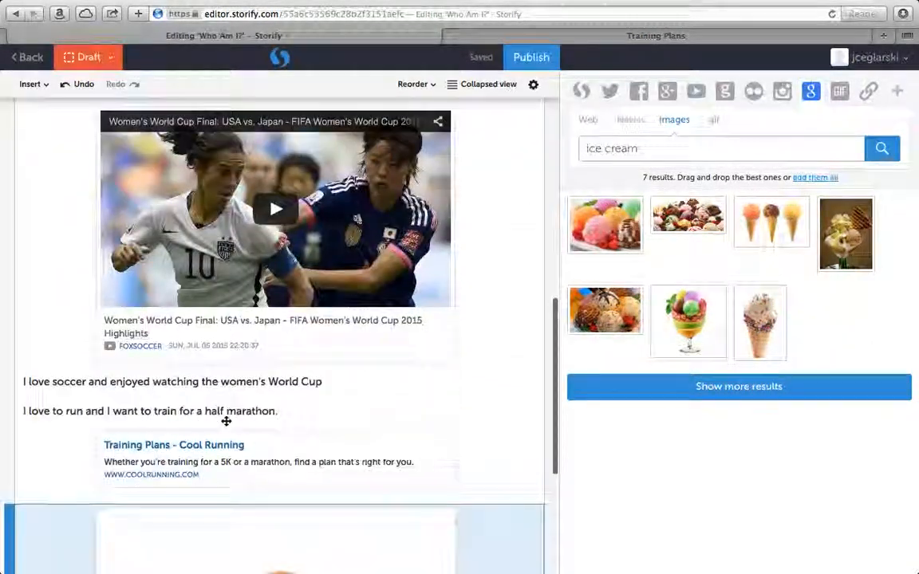
scroll(226, 421, "down", 5)
scroll(225, 421, "up", 10)
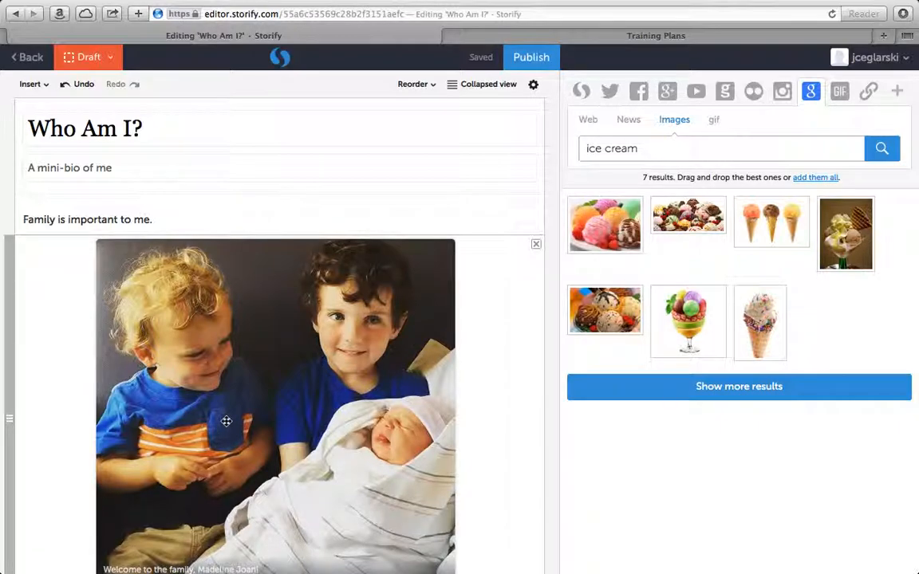
scroll(225, 421, "down", 5)
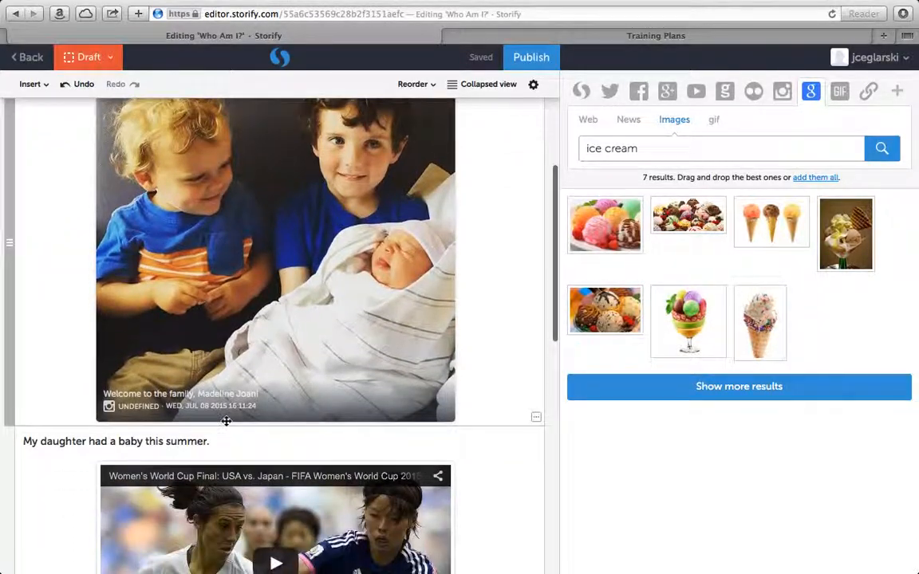
scroll(226, 421, "down", 5)
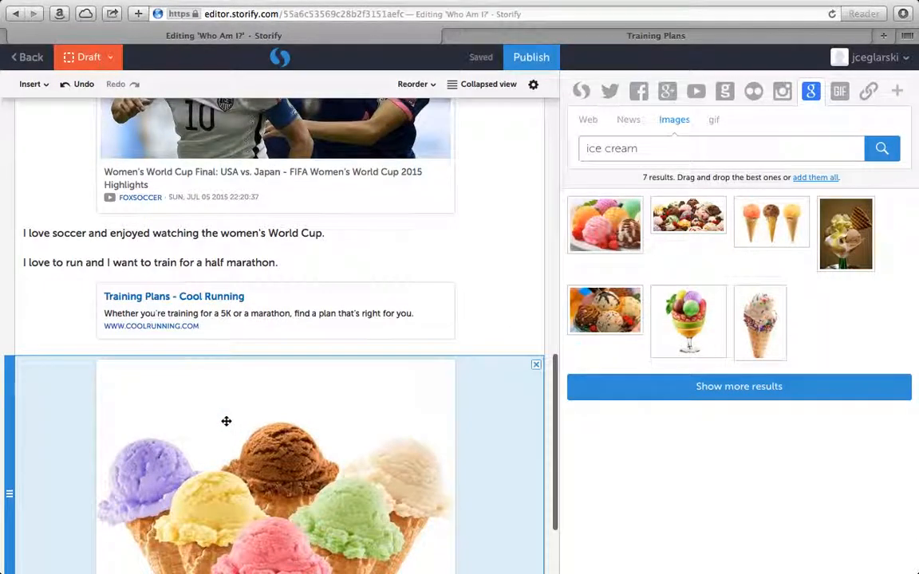
scroll(226, 422, "down", 2)
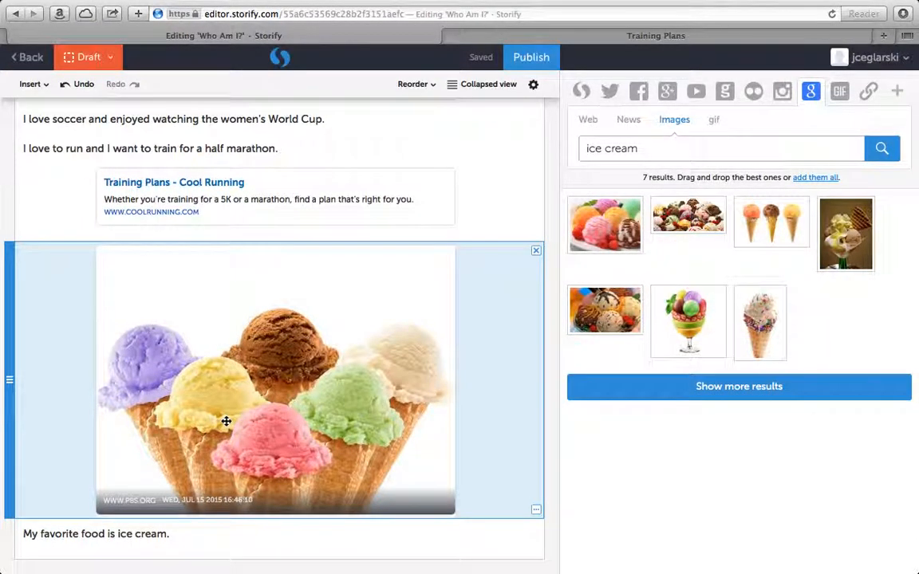
scroll(225, 421, "up", 12)
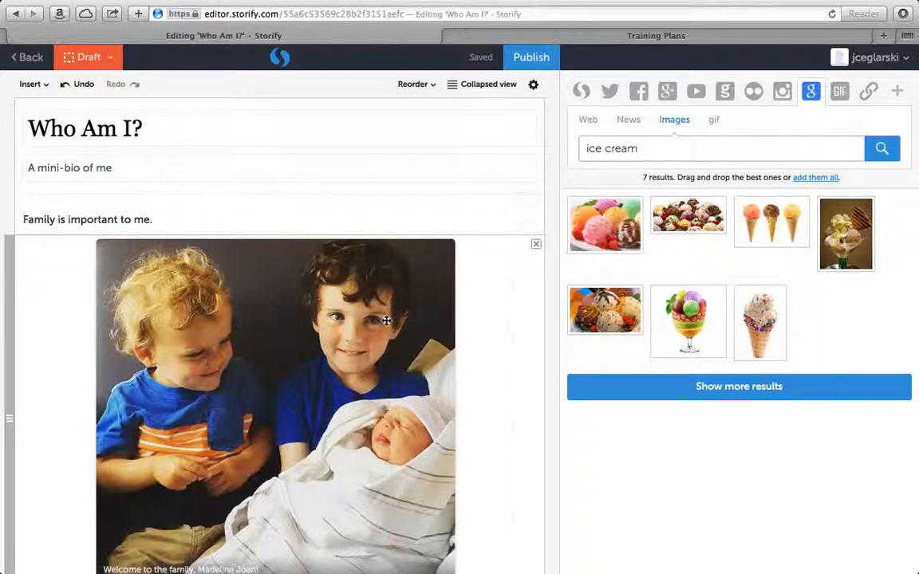
scroll(356, 457, "down", 3)
scroll(356, 457, "down", 10)
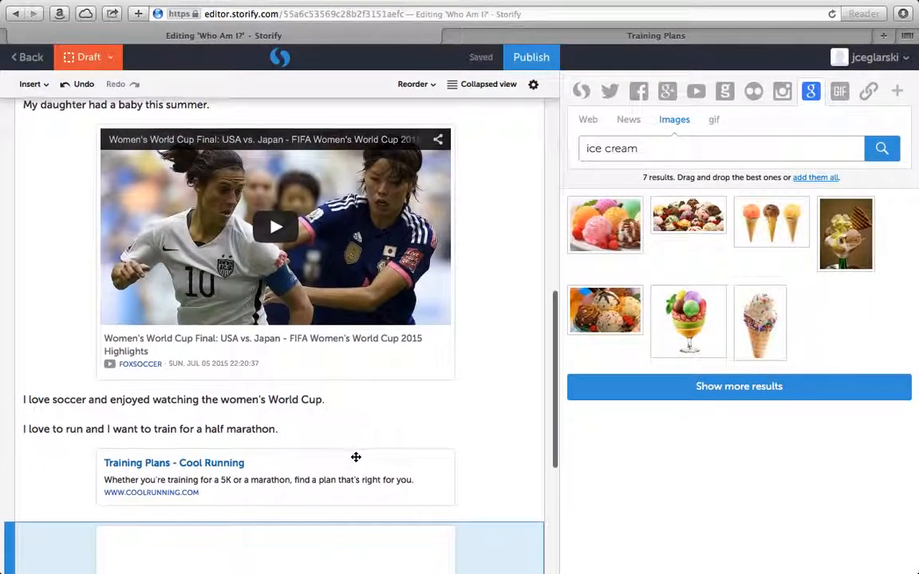
scroll(356, 457, "down", 2)
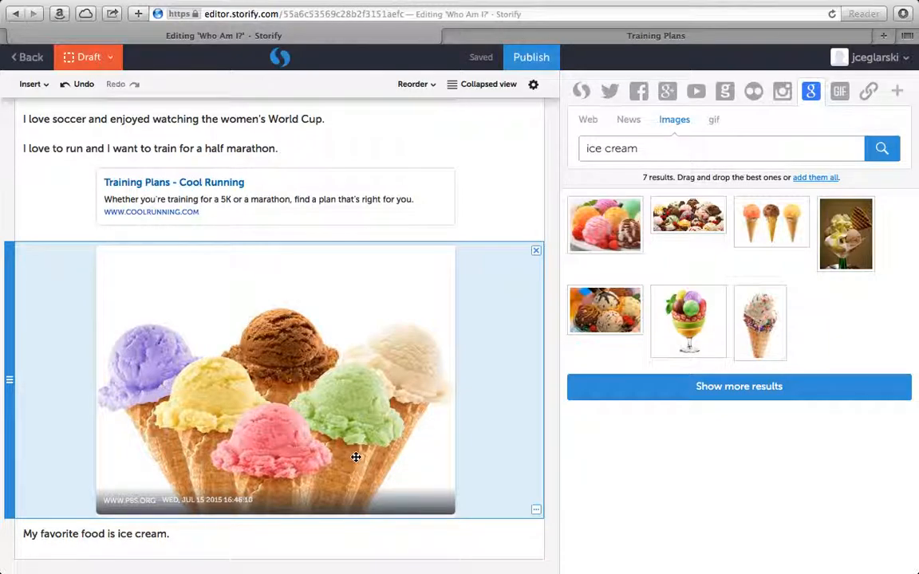
scroll(212, 383, "up", 15)
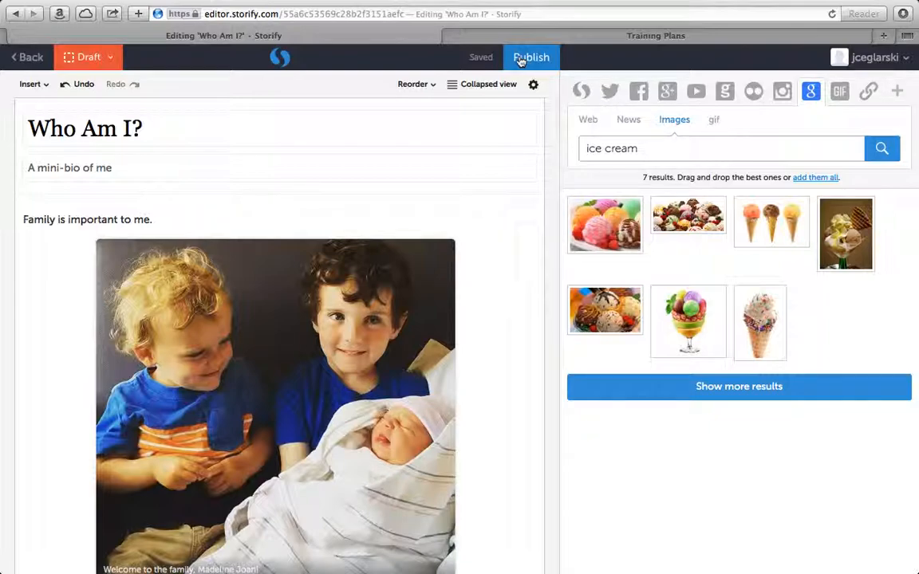
mouse_move(517, 3)
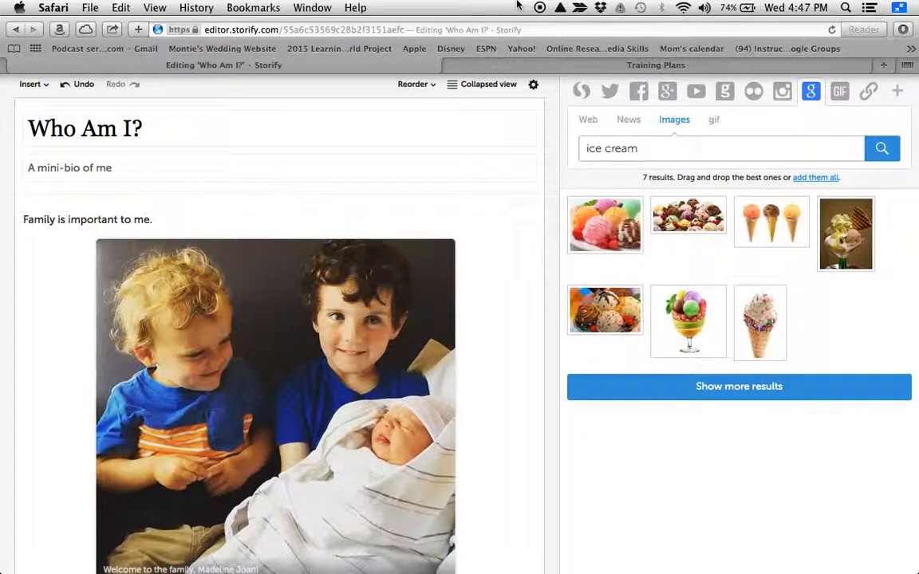